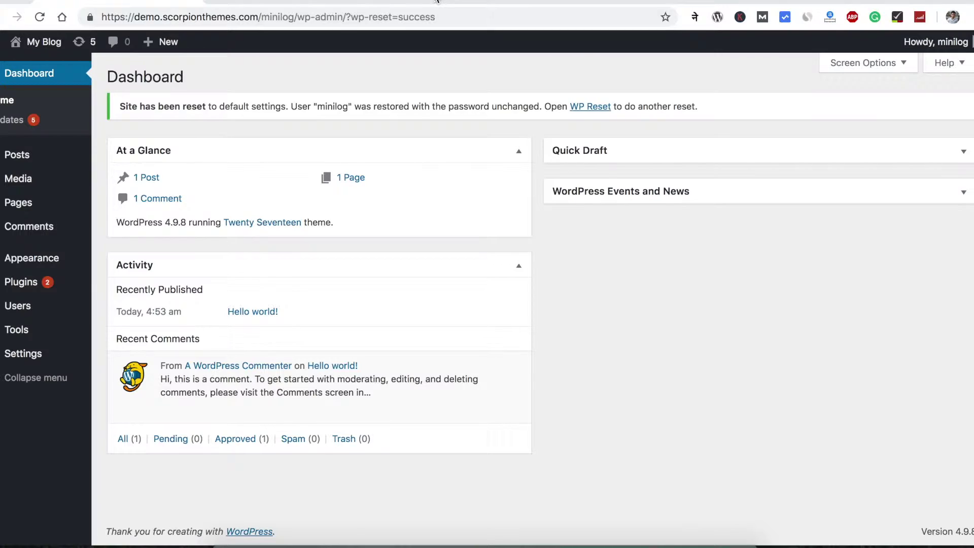
- Browse the Our Blog theme demo site to preview its layout
{"action": "left_click", "coordinate": [433, 2]}
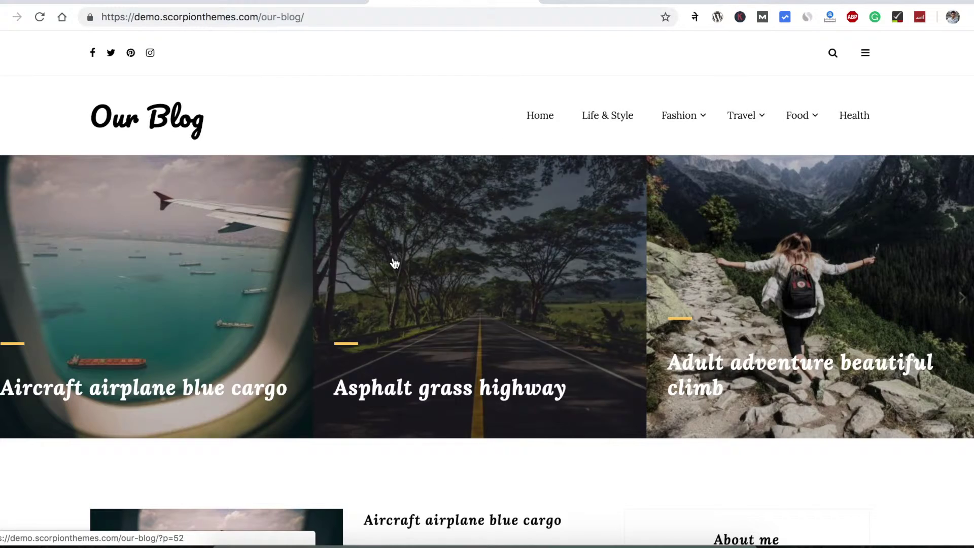
{"action": "scroll", "coordinate": [345, 254], "scroll_direction": "down", "scroll_amount": 5}
{"action": "scroll", "coordinate": [345, 252], "scroll_direction": "down", "scroll_amount": 10}
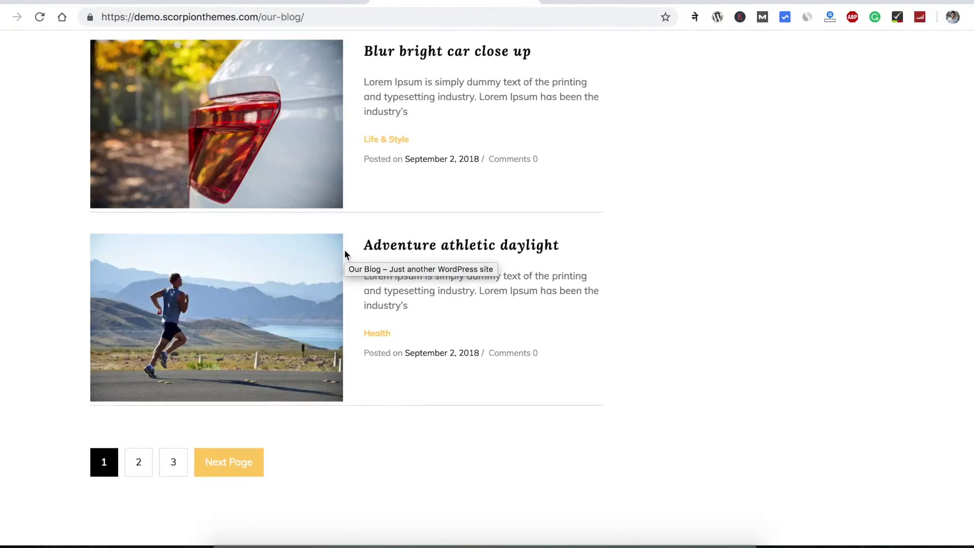
{"action": "scroll", "coordinate": [345, 252], "scroll_direction": "up", "scroll_amount": 9}
{"action": "scroll", "coordinate": [375, 208], "scroll_direction": "up", "scroll_amount": 8}
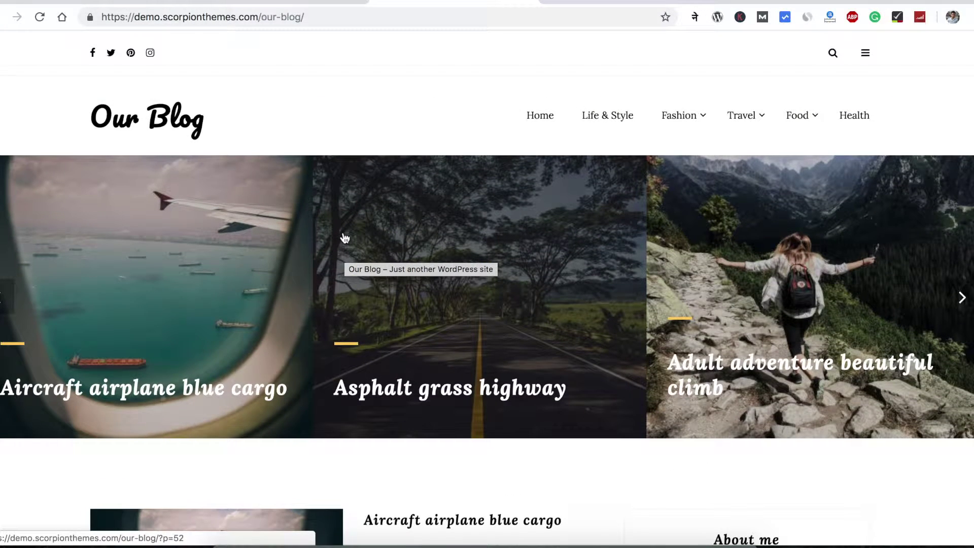
{"action": "scroll", "coordinate": [490, 274], "scroll_direction": "down", "scroll_amount": 1}
{"action": "scroll", "coordinate": [492, 274], "scroll_direction": "down", "scroll_amount": 10}
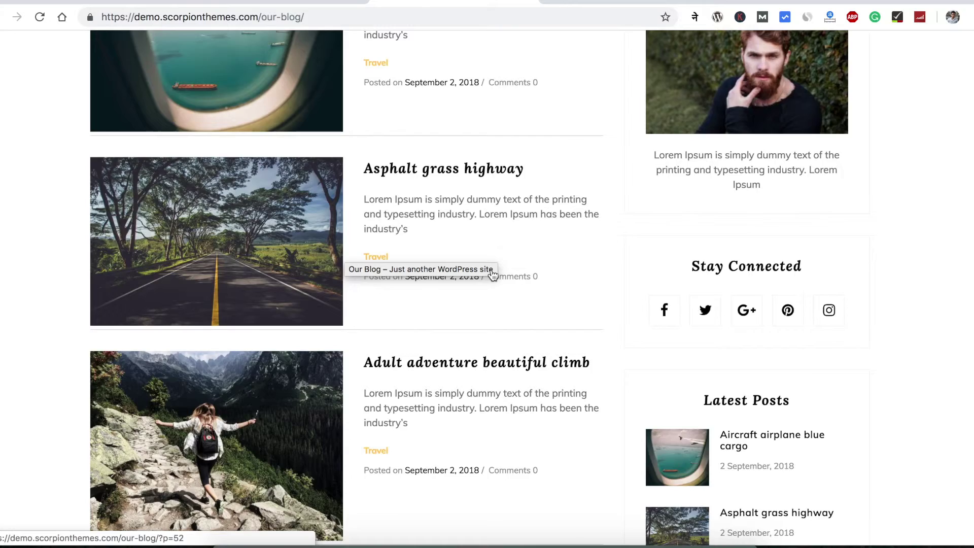
{"action": "scroll", "coordinate": [491, 273], "scroll_direction": "down", "scroll_amount": 5}
{"action": "scroll", "coordinate": [491, 272], "scroll_direction": "down", "scroll_amount": 9}
{"action": "scroll", "coordinate": [491, 273], "scroll_direction": "down", "scroll_amount": 6}
{"action": "scroll", "coordinate": [494, 271], "scroll_direction": "up", "scroll_amount": 20}
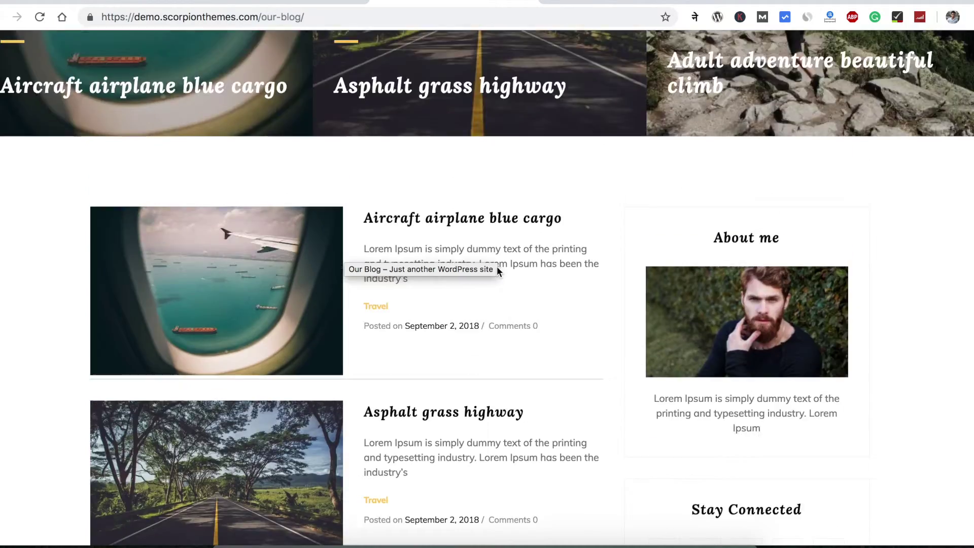
{"action": "scroll", "coordinate": [497, 271], "scroll_direction": "up", "scroll_amount": 6}
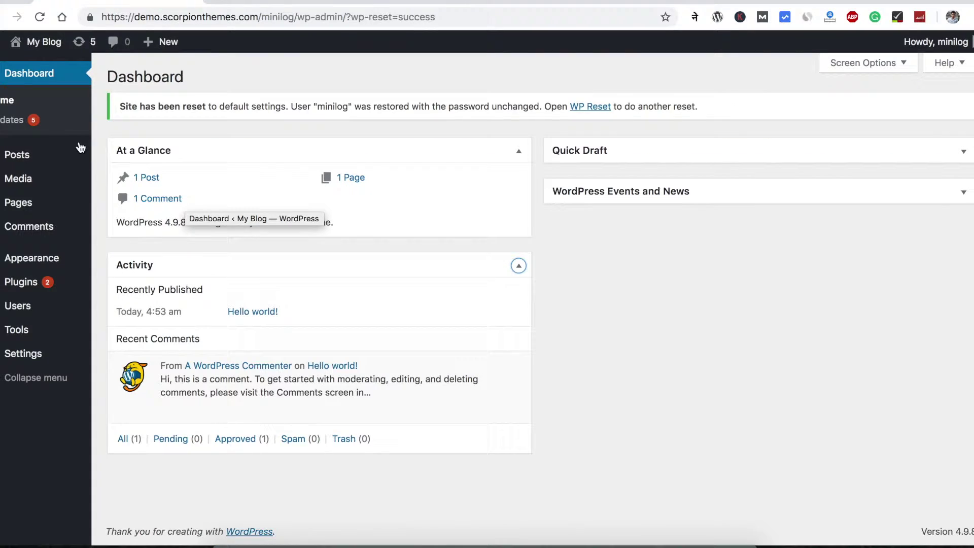
{"action": "mouse_move", "coordinate": [31, 258]}
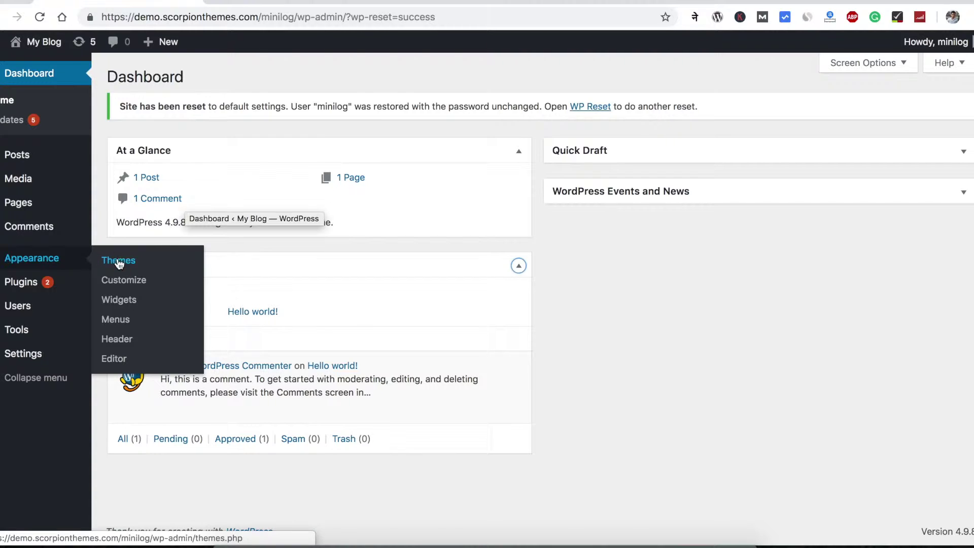
- Upload ourblog.zip as a new theme, install it and activate it
{"action": "left_click", "coordinate": [124, 263]}
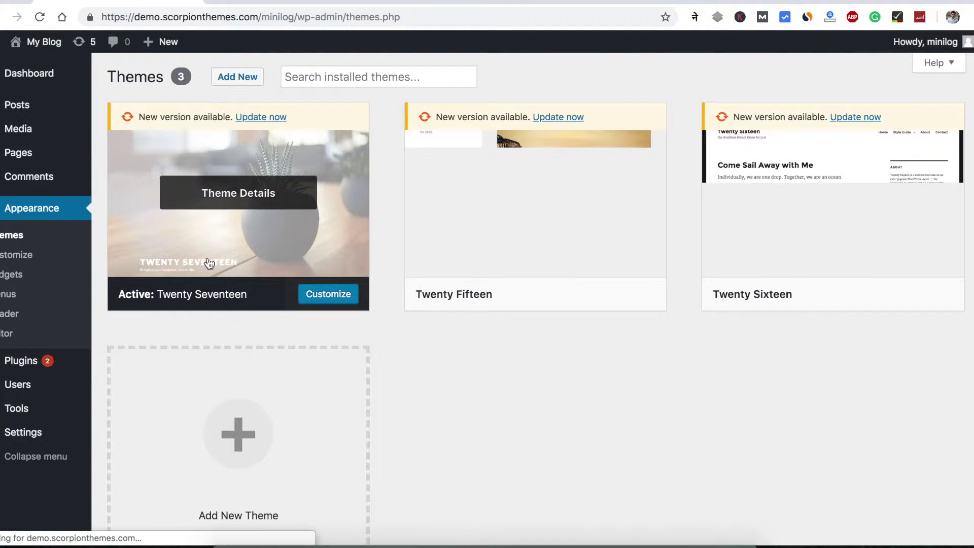
{"action": "left_click", "coordinate": [240, 81]}
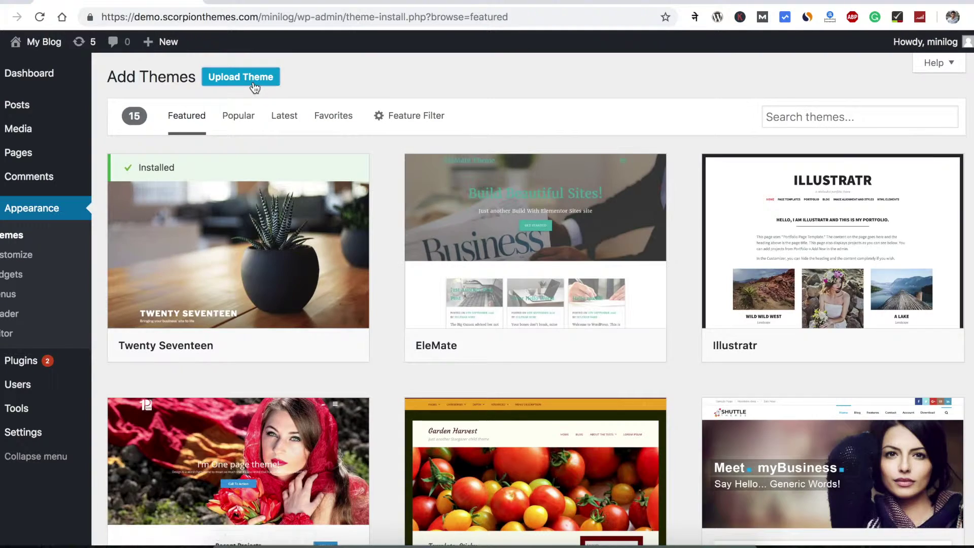
{"action": "left_click", "coordinate": [254, 81]}
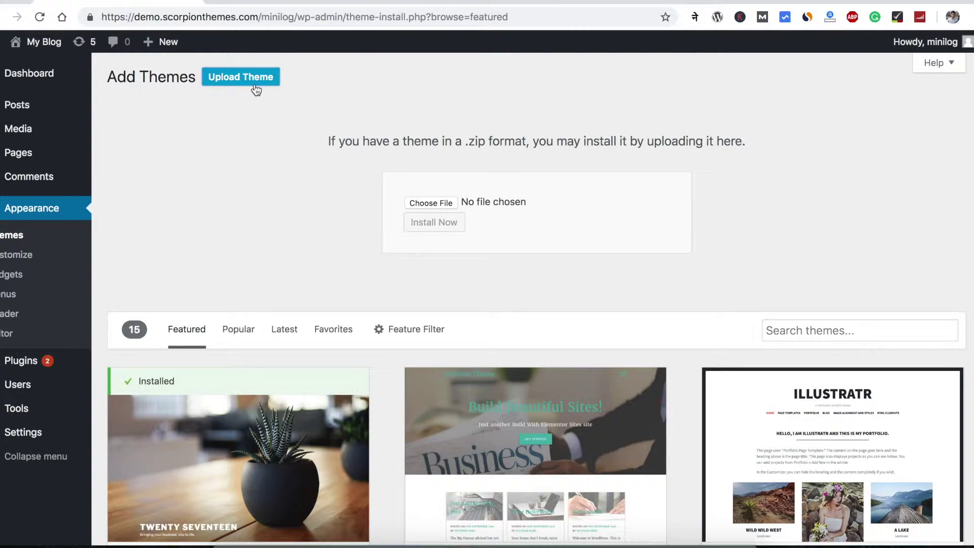
{"action": "left_click", "coordinate": [434, 204]}
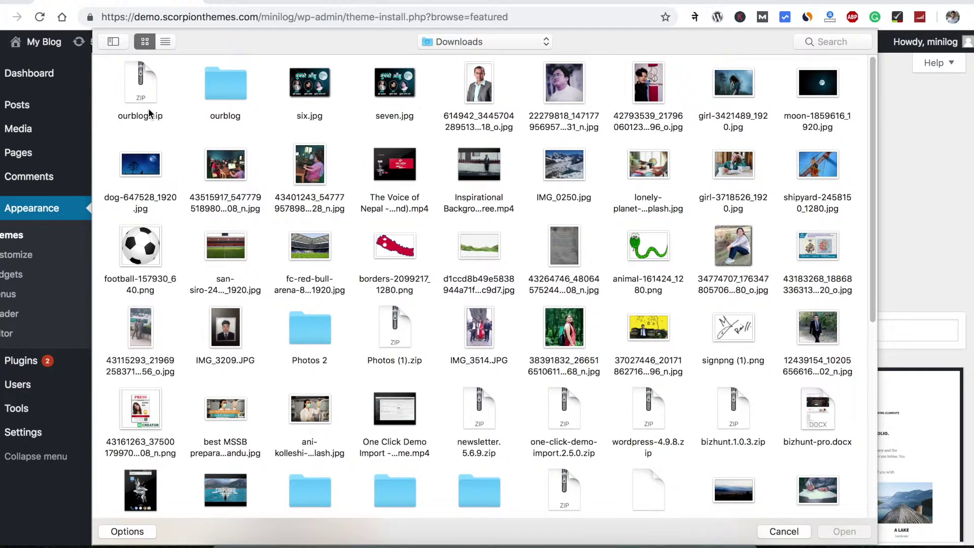
{"action": "double_click", "coordinate": [146, 94]}
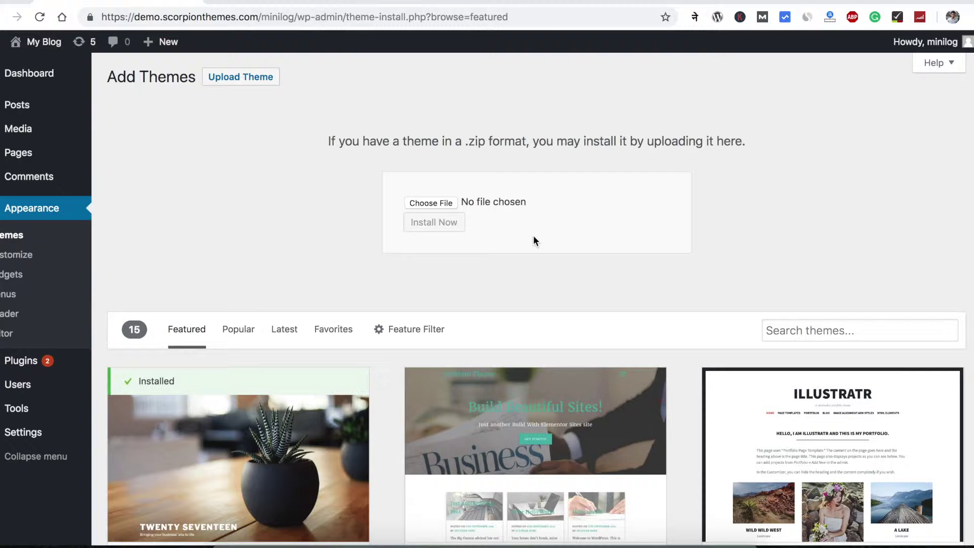
{"action": "left_click", "coordinate": [434, 224]}
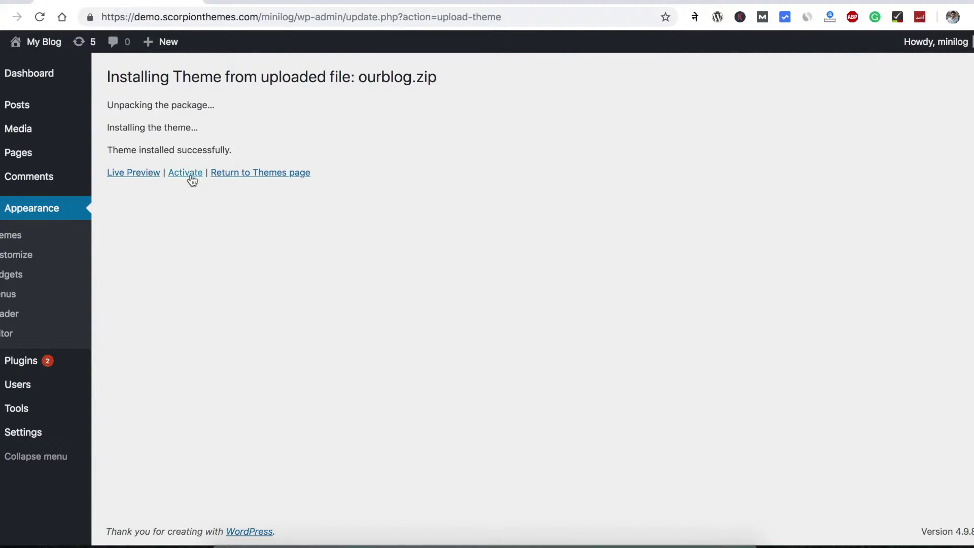
{"action": "left_click", "coordinate": [186, 175]}
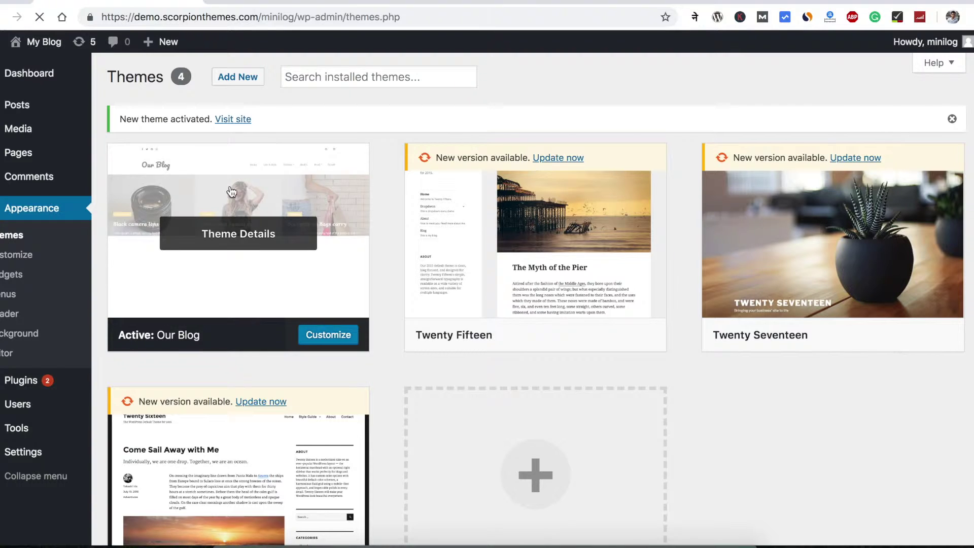
{"action": "mouse_move", "coordinate": [38, 41]}
{"action": "right_click", "coordinate": [35, 66]}
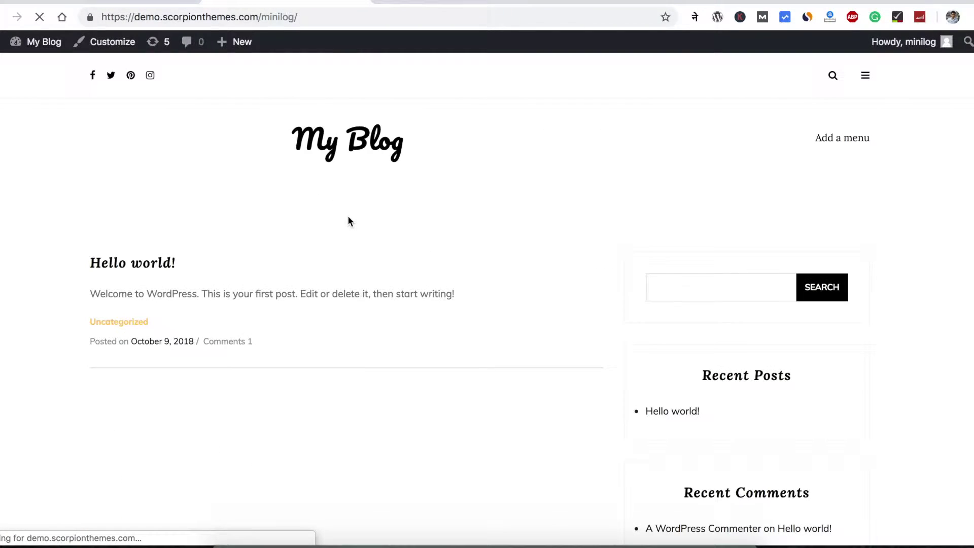
{"action": "scroll", "coordinate": [451, 285], "scroll_direction": "down", "scroll_amount": 10}
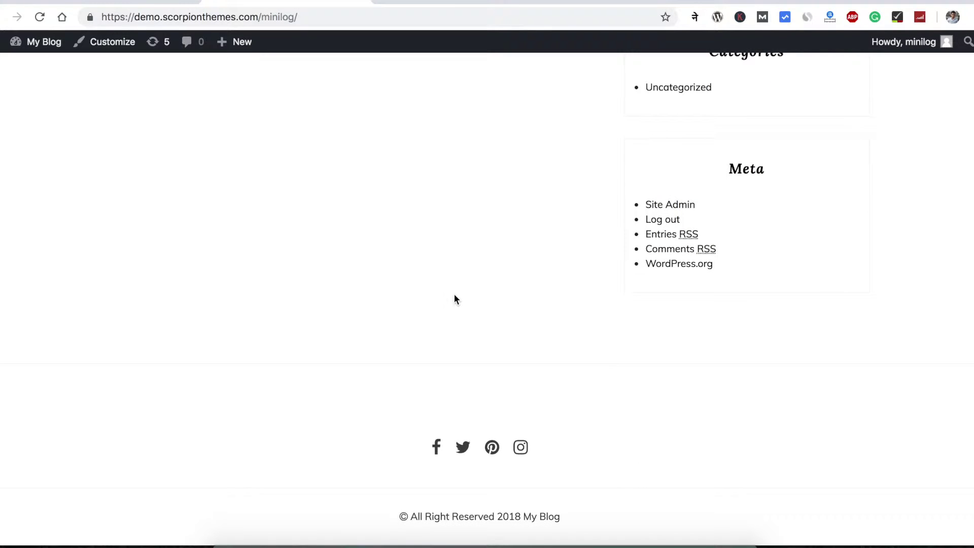
{"action": "scroll", "coordinate": [454, 293], "scroll_direction": "up", "scroll_amount": 5}
{"action": "scroll", "coordinate": [454, 298], "scroll_direction": "up", "scroll_amount": 10}
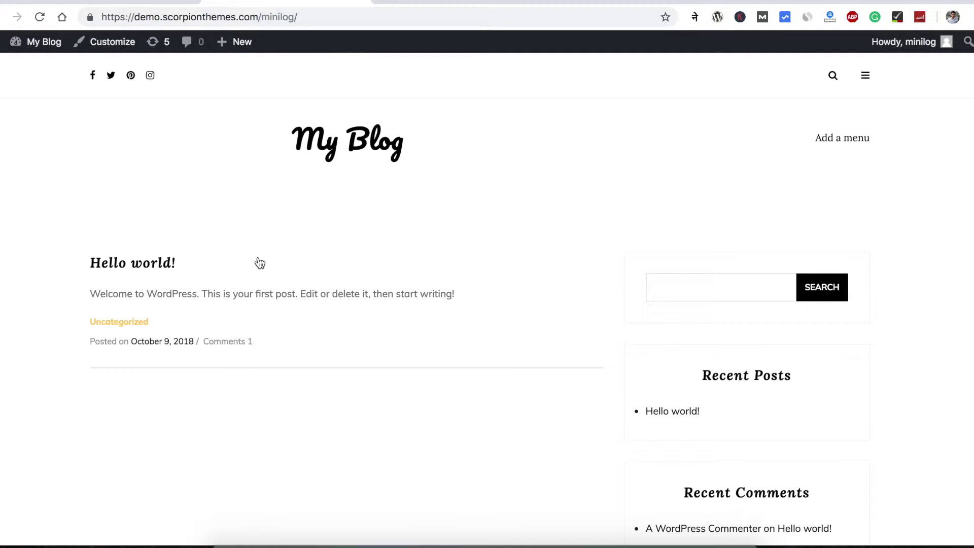
{"action": "scroll", "coordinate": [554, 278], "scroll_direction": "down", "scroll_amount": 9}
{"action": "scroll", "coordinate": [567, 279], "scroll_direction": "up", "scroll_amount": 2}
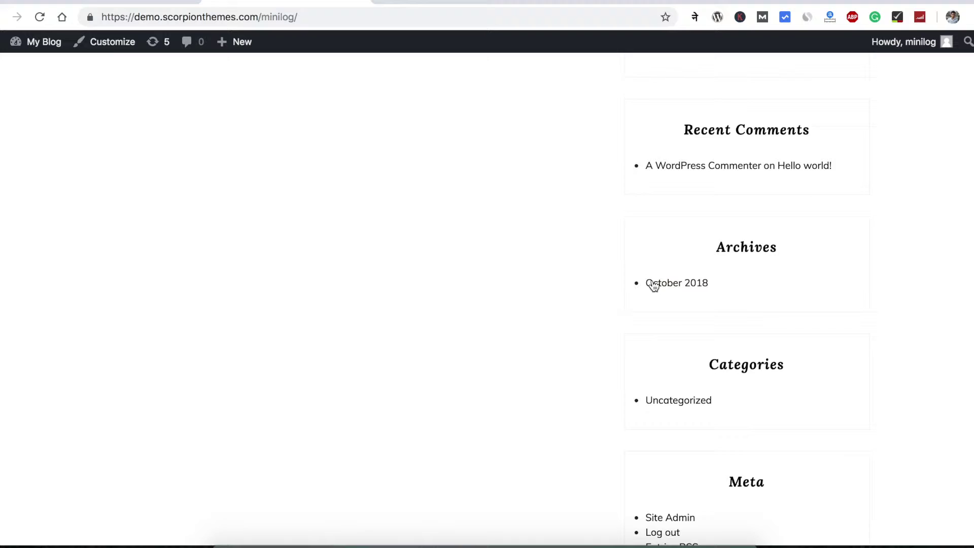
{"action": "scroll", "coordinate": [660, 285], "scroll_direction": "up", "scroll_amount": 7}
{"action": "scroll", "coordinate": [706, 366], "scroll_direction": "down", "scroll_amount": 5}
{"action": "scroll", "coordinate": [699, 370], "scroll_direction": "up", "scroll_amount": 1}
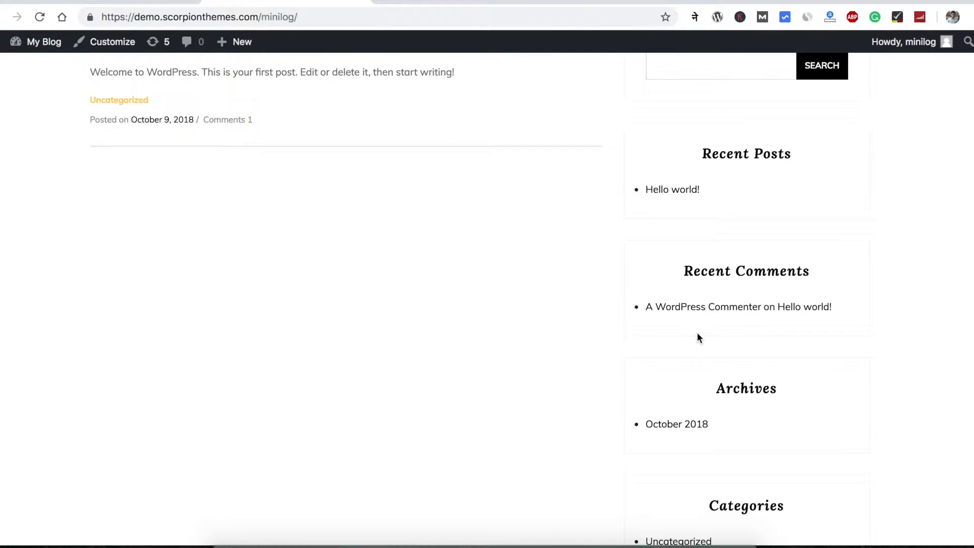
{"action": "scroll", "coordinate": [696, 337], "scroll_direction": "up", "scroll_amount": 4}
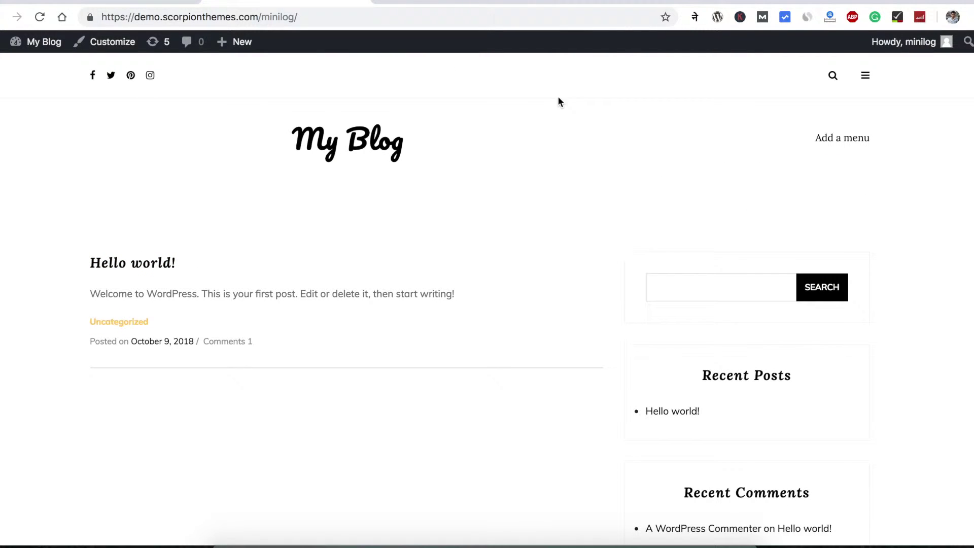
{"action": "left_click", "coordinate": [613, 3]}
{"action": "scroll", "coordinate": [524, 239], "scroll_direction": "down", "scroll_amount": 10}
{"action": "scroll", "coordinate": [523, 239], "scroll_direction": "up", "scroll_amount": 10}
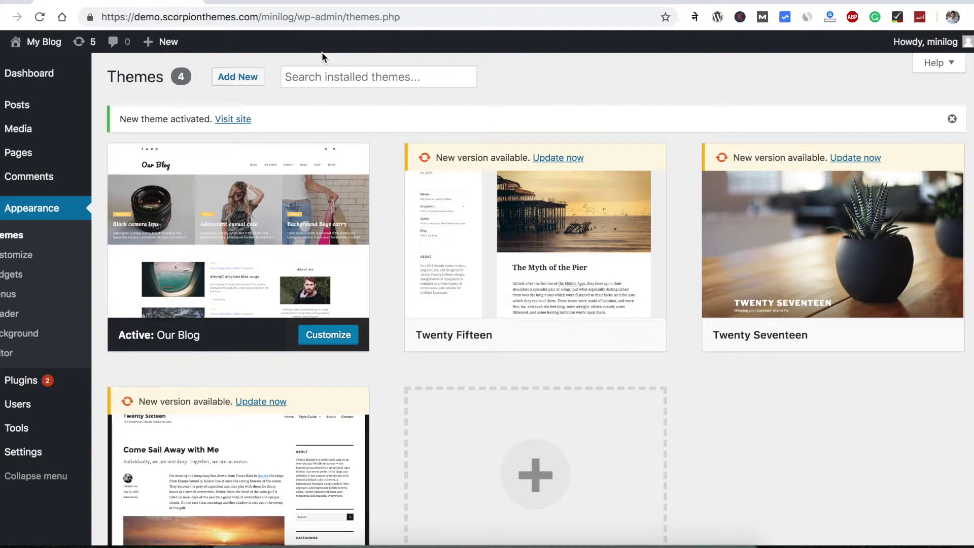
{"action": "left_click", "coordinate": [472, 3]}
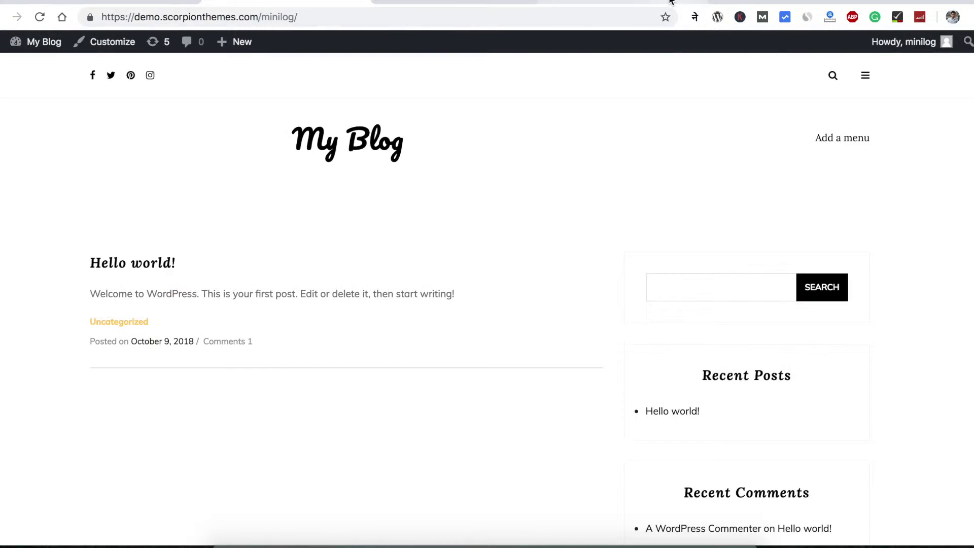
{"action": "left_click", "coordinate": [613, 2]}
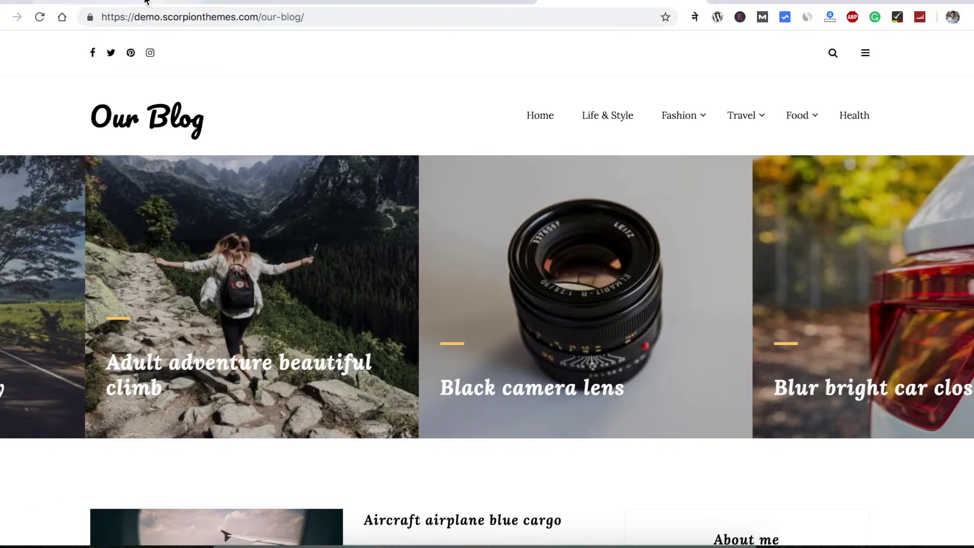
{"action": "left_click", "coordinate": [142, 3]}
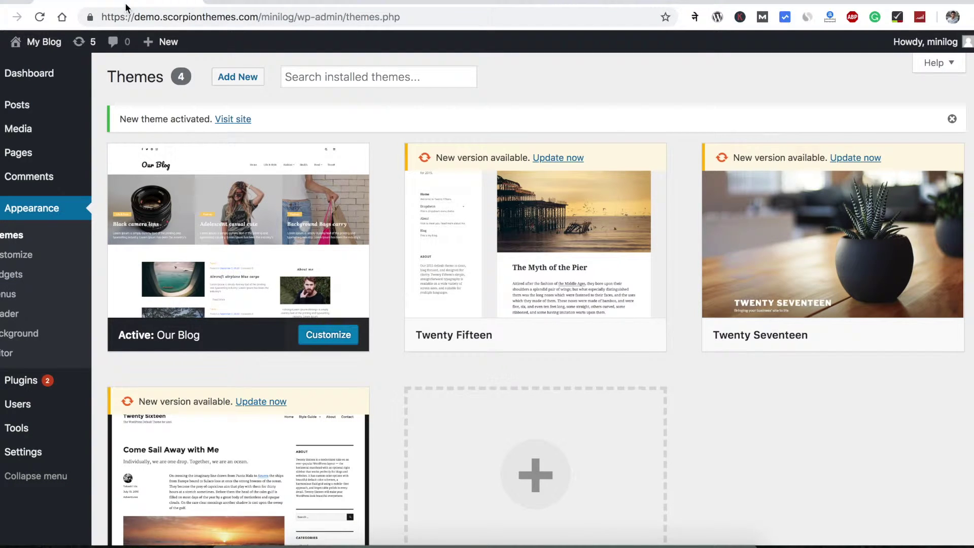
{"action": "key", "text": "ctrl+Tab"}
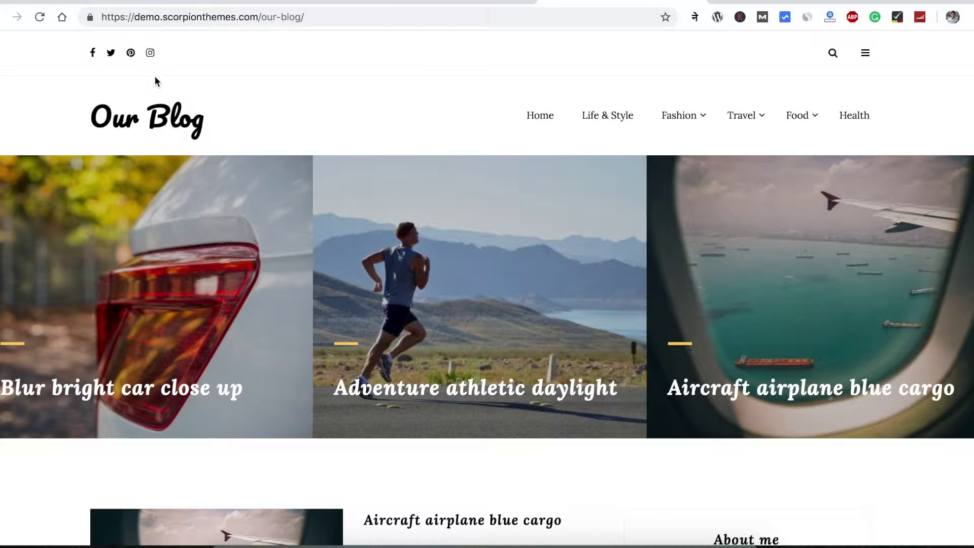
{"action": "left_click", "coordinate": [119, 1]}
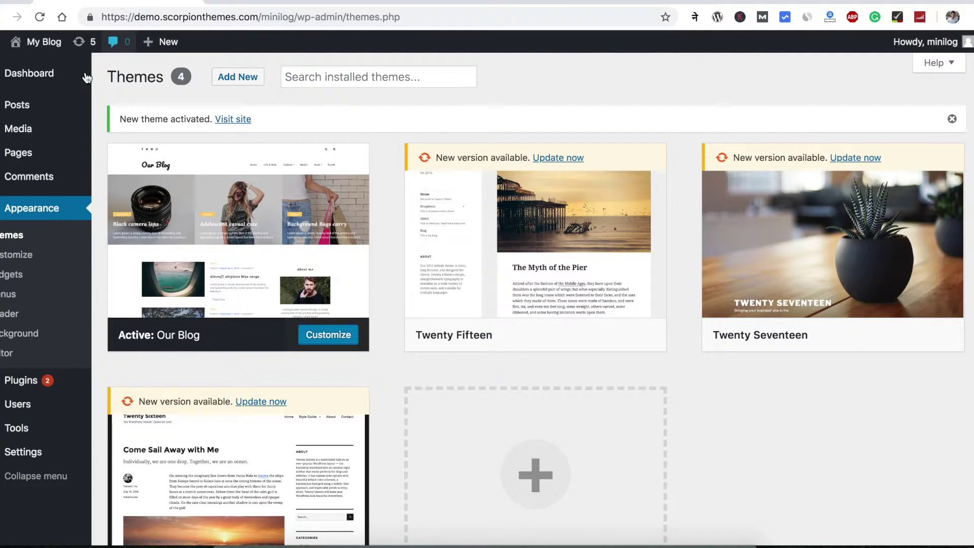
- Create a page titled About with a Lorem Ipsum paragraph from lipsum.com and publish it
{"action": "mouse_move", "coordinate": [19, 152]}
{"action": "left_click", "coordinate": [124, 181]}
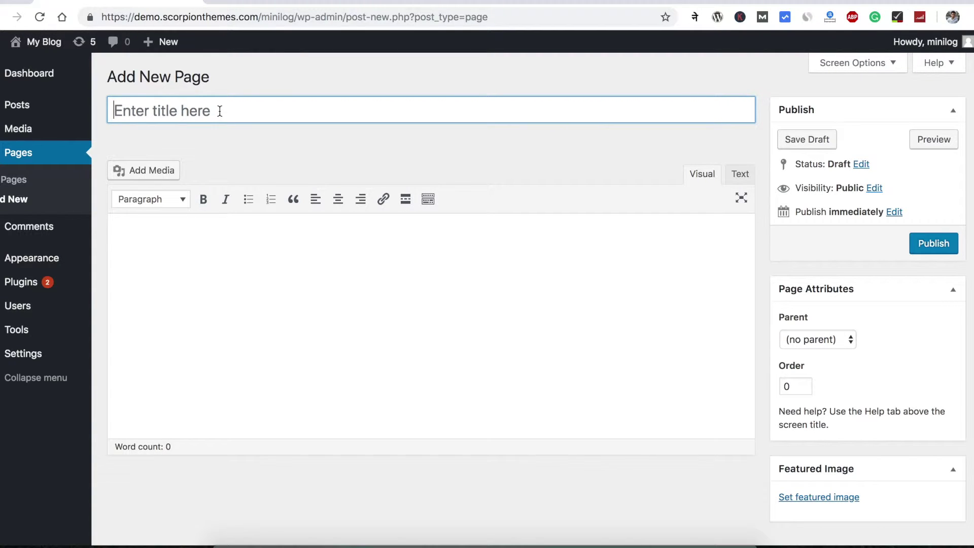
{"action": "left_click", "coordinate": [219, 111]}
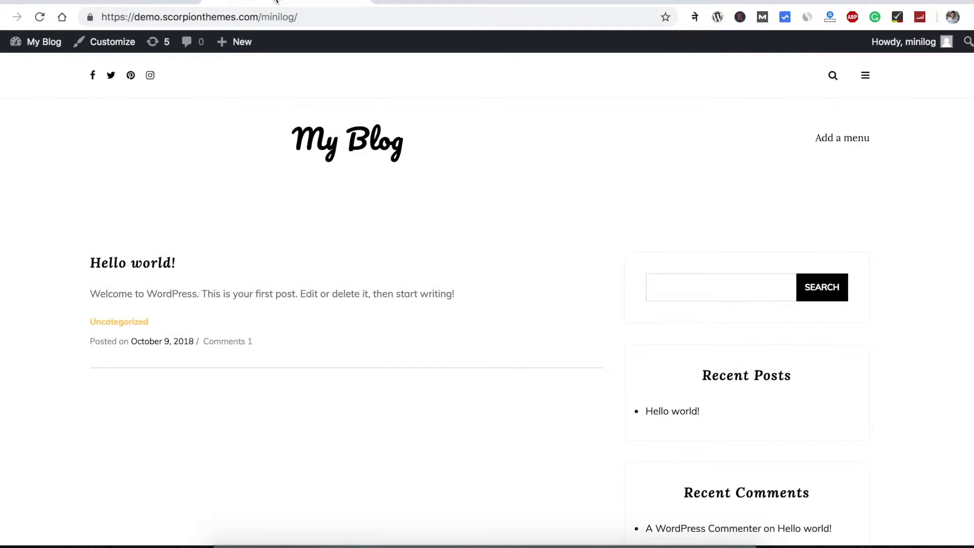
{"action": "scroll", "coordinate": [476, 252], "scroll_direction": "down", "scroll_amount": 2}
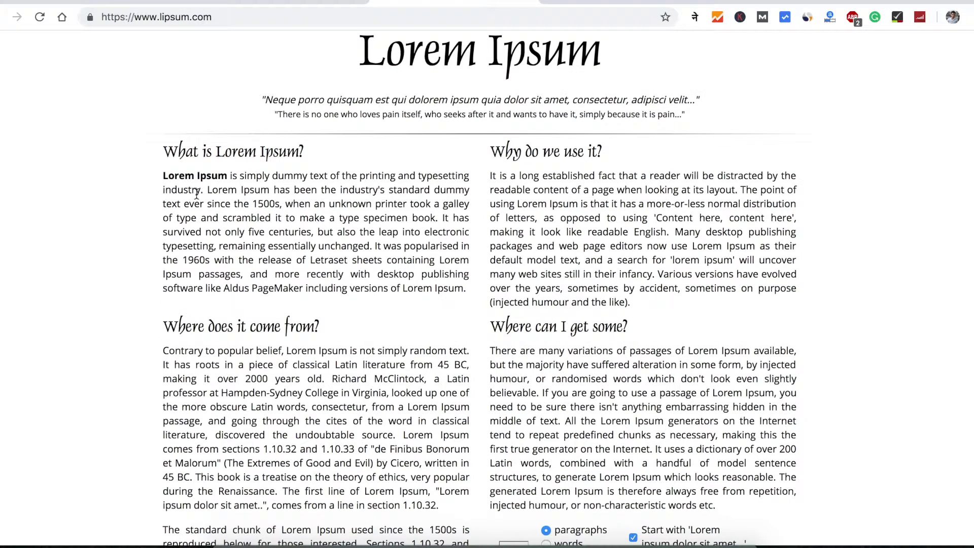
{"action": "left_click_drag", "start_coordinate": [163, 176], "coordinate": [471, 303]}
{"action": "key", "text": "ctrl+c"}
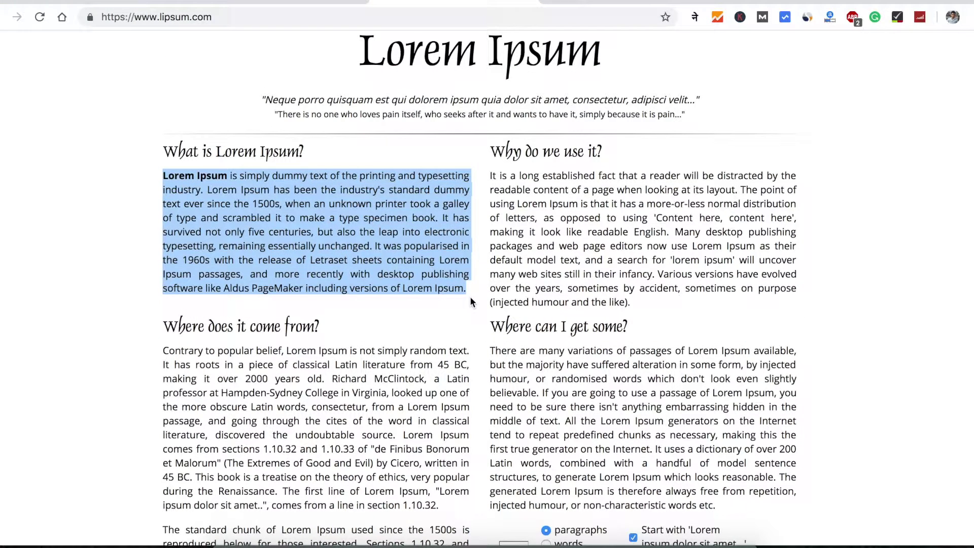
{"action": "left_click", "coordinate": [126, 7]}
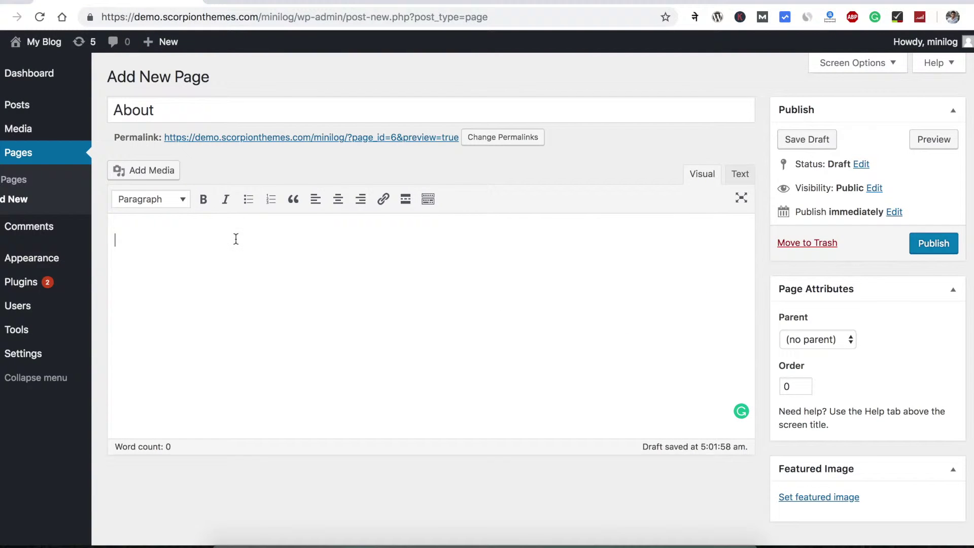
{"action": "key", "text": "ctrl+v"}
{"action": "scroll", "coordinate": [457, 324], "scroll_direction": "down", "scroll_amount": 1}
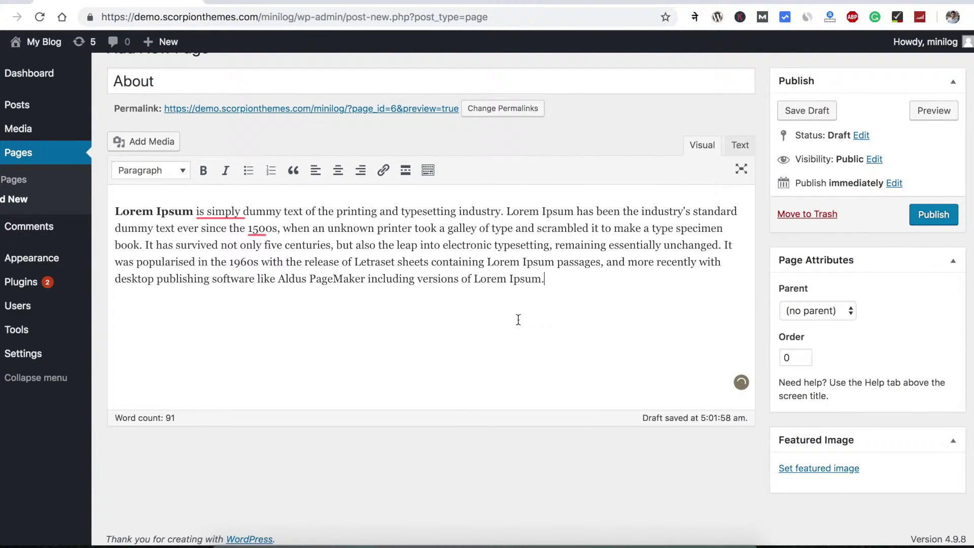
{"action": "scroll", "coordinate": [518, 320], "scroll_direction": "up", "scroll_amount": 1}
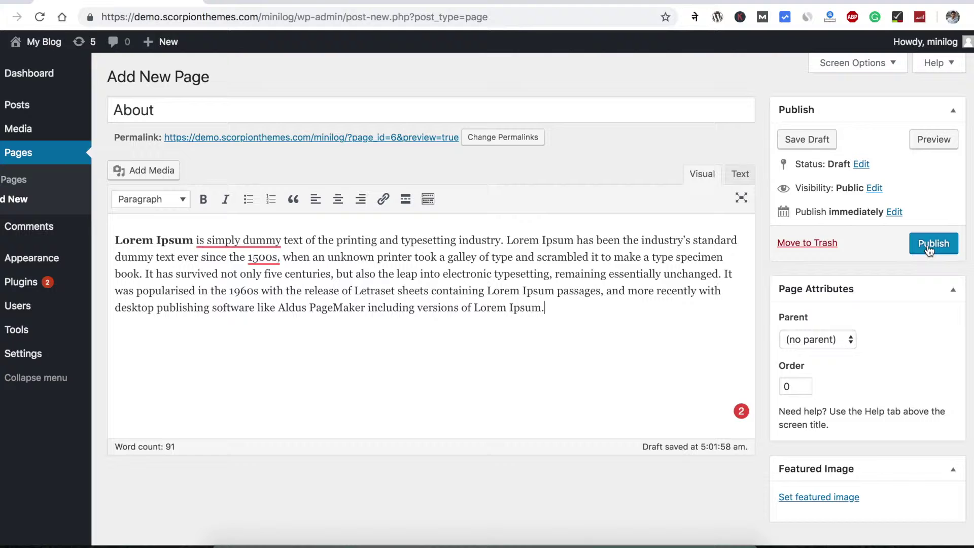
{"action": "left_click", "coordinate": [929, 245]}
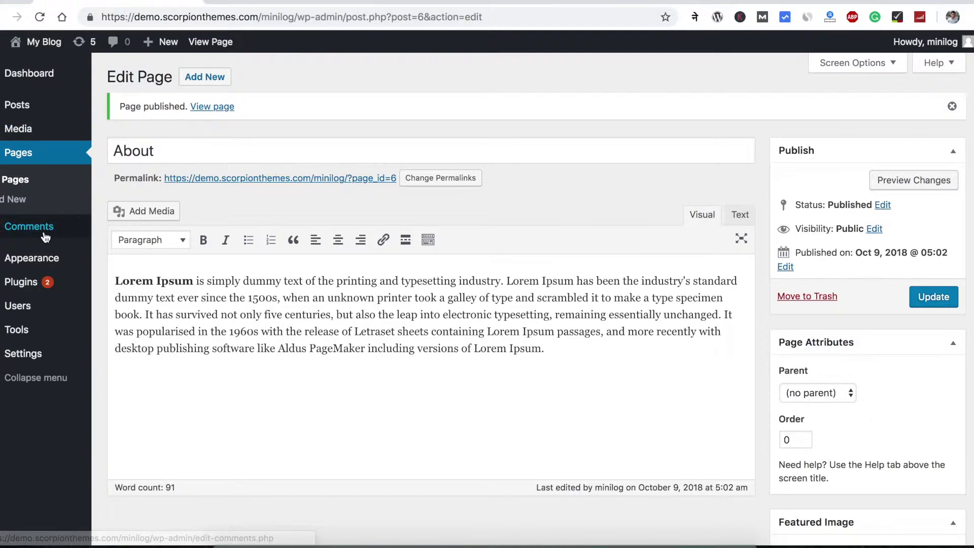
- Create the Fashion, Travel and Lifestyle post categories, then show the Pages list
{"action": "left_click", "coordinate": [16, 105]}
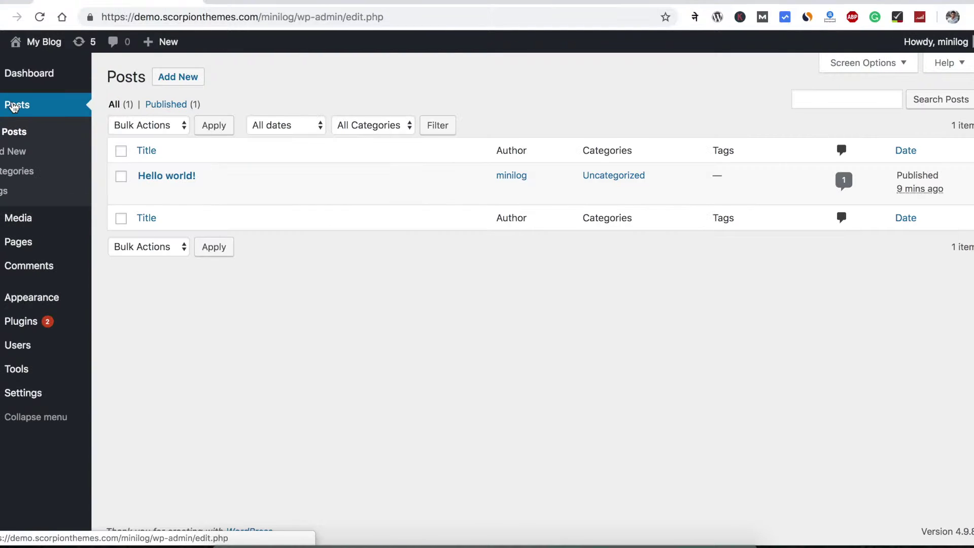
{"action": "left_click", "coordinate": [15, 175]}
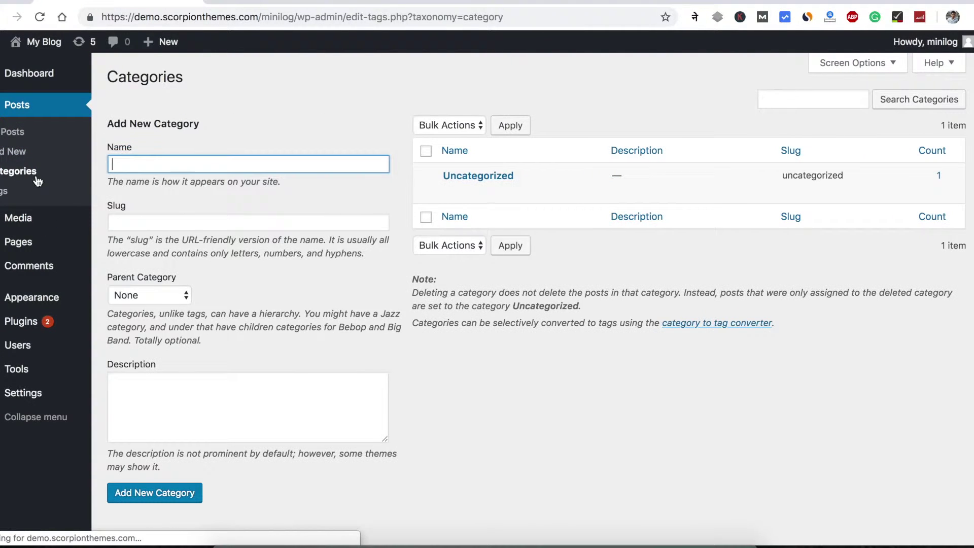
{"action": "mouse_move", "coordinate": [533, 183]}
{"action": "type", "text": "Fashi"}
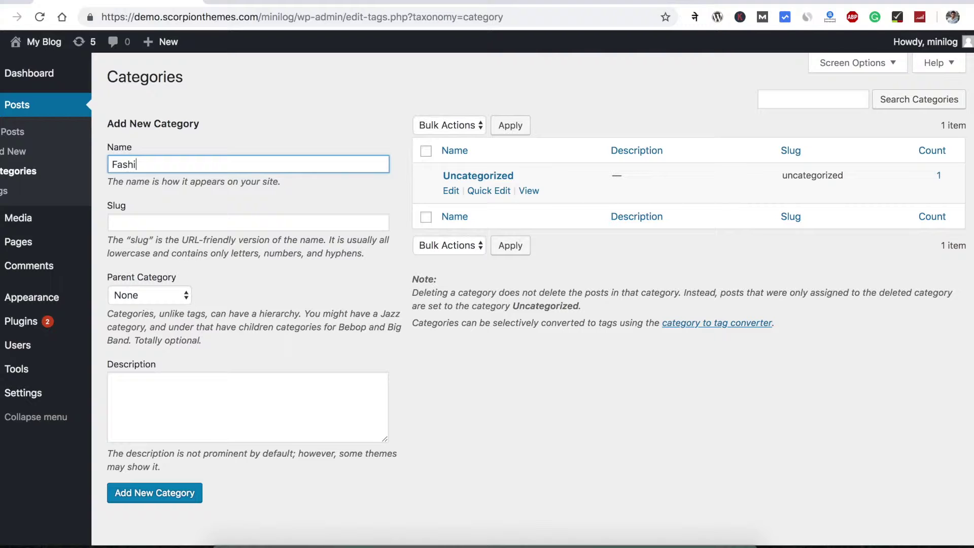
{"action": "type", "text": "n"}
{"action": "key", "text": "BackSpace"}
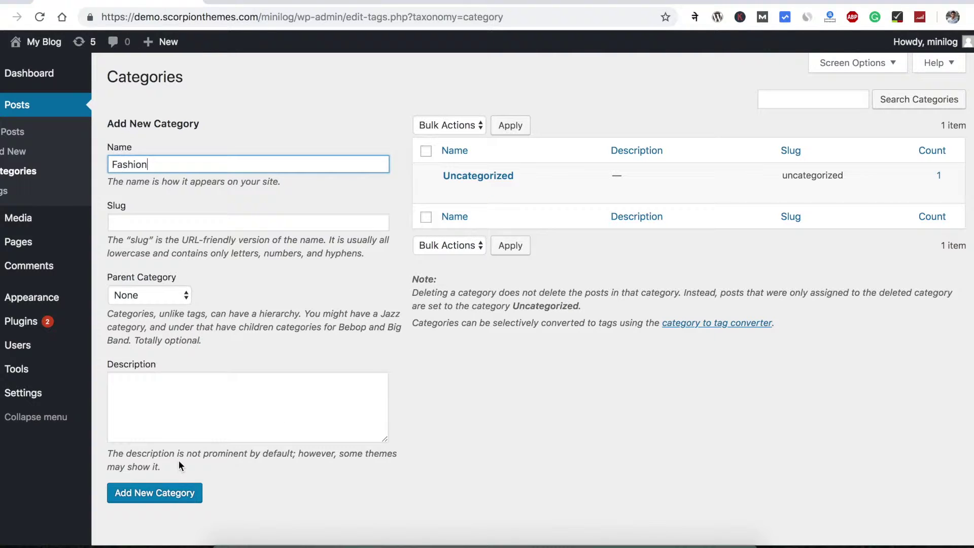
{"action": "left_click", "coordinate": [174, 495]}
{"action": "type", "text": "Travel"}
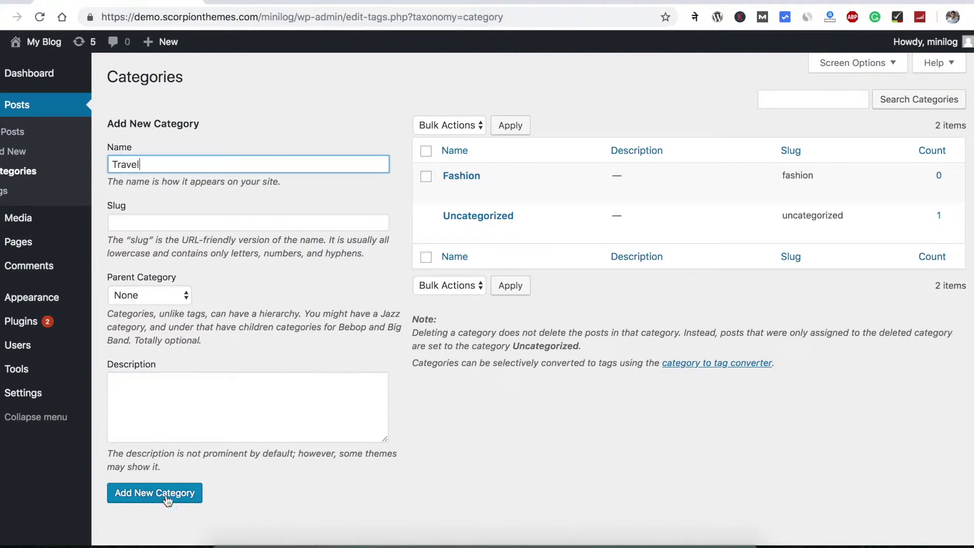
{"action": "left_click", "coordinate": [167, 498]}
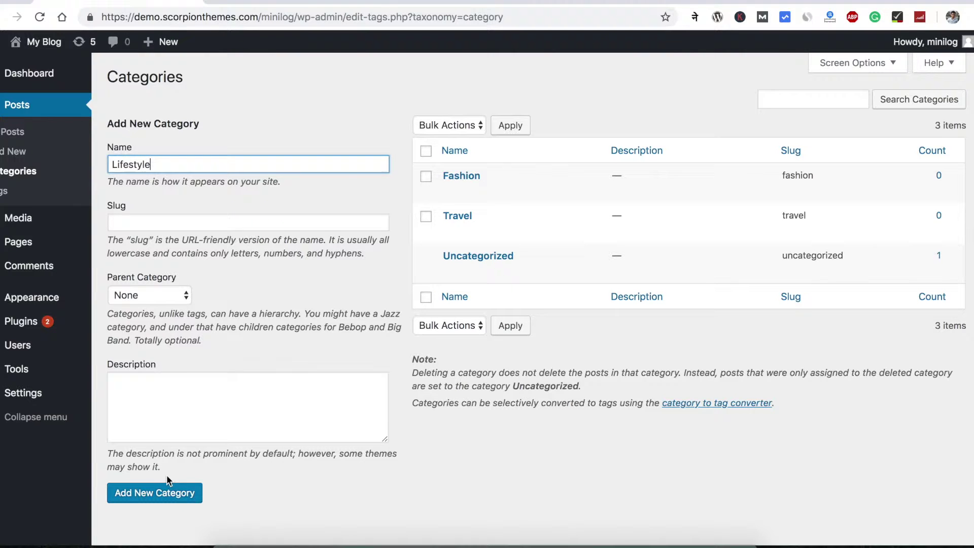
{"action": "left_click", "coordinate": [168, 491]}
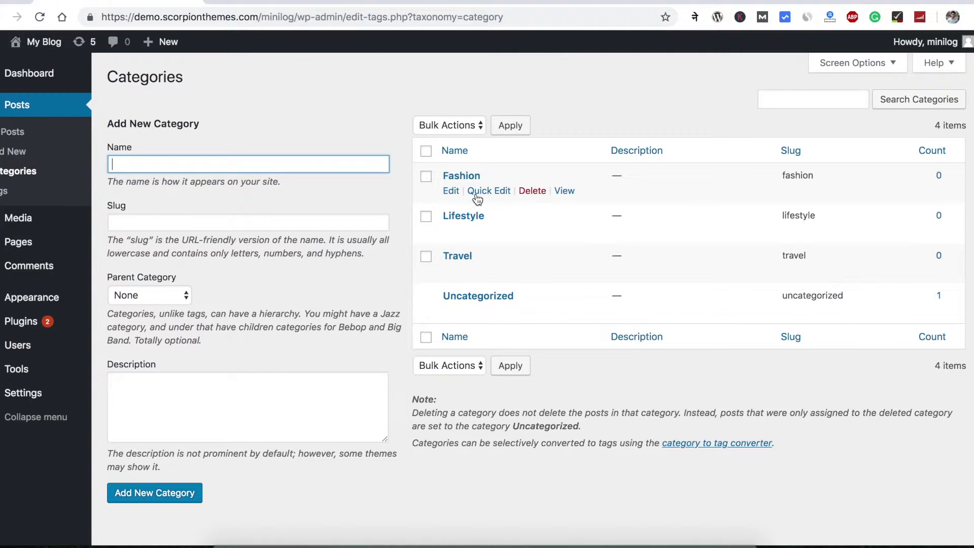
{"action": "left_click", "coordinate": [29, 241]}
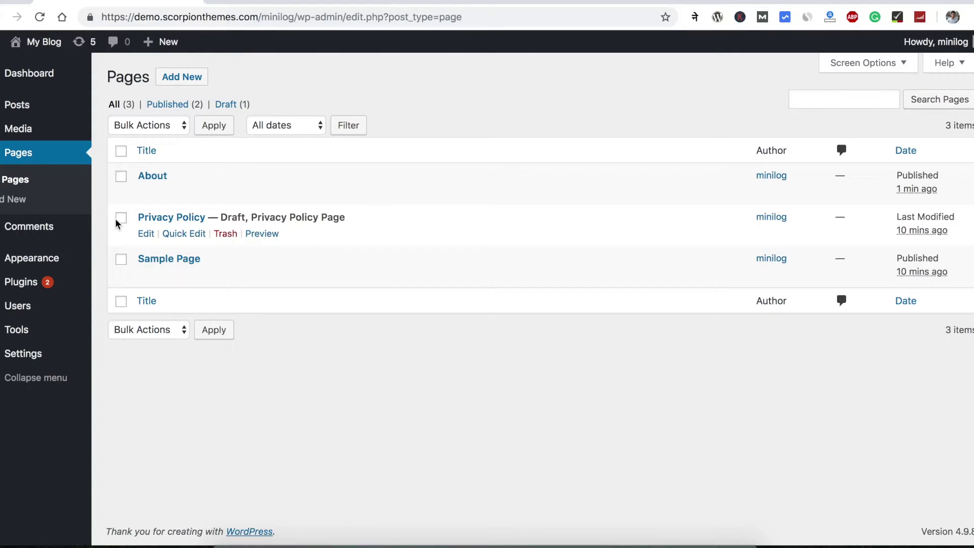
{"action": "mouse_move", "coordinate": [31, 257]}
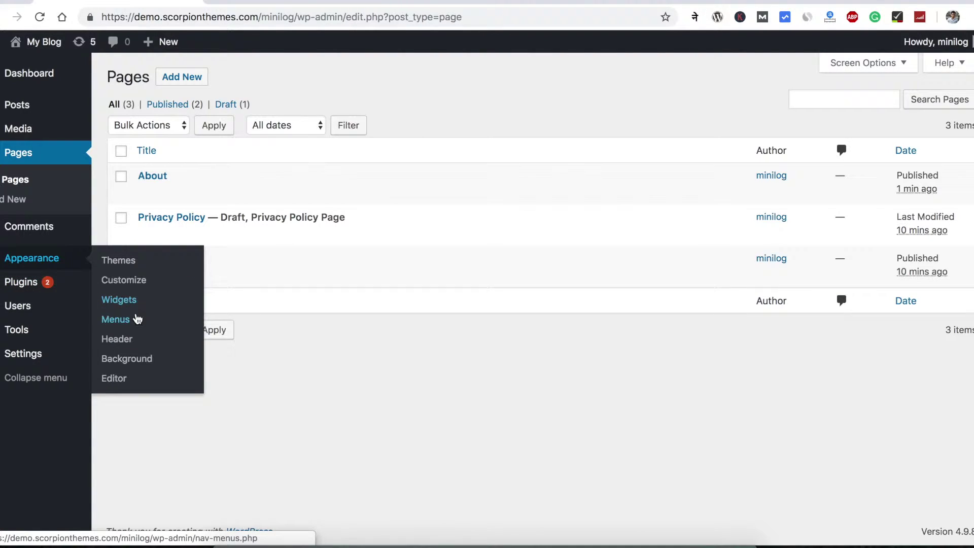
- Remove Sample Page from the navigation menu in the menu editor
{"action": "left_click", "coordinate": [128, 323]}
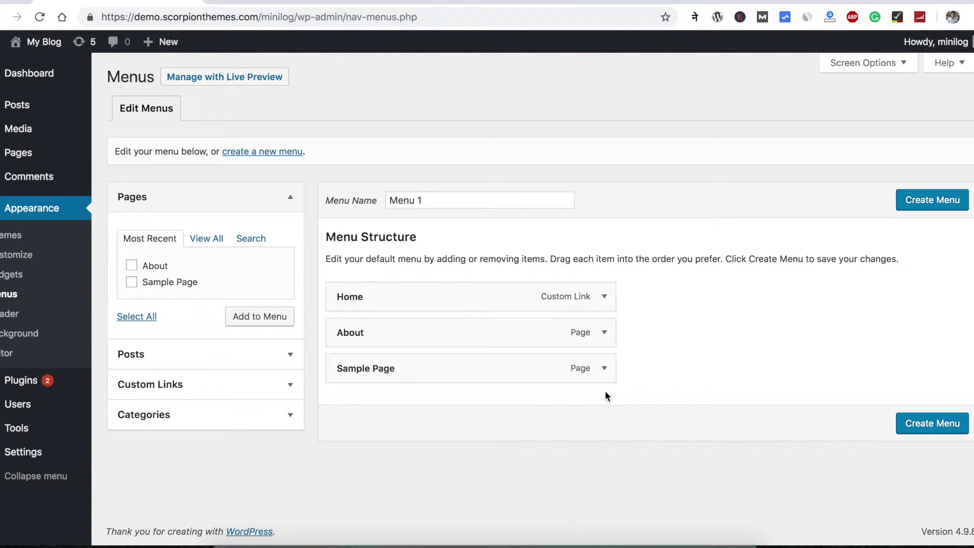
{"action": "left_click", "coordinate": [605, 368]}
{"action": "left_click", "coordinate": [350, 493]}
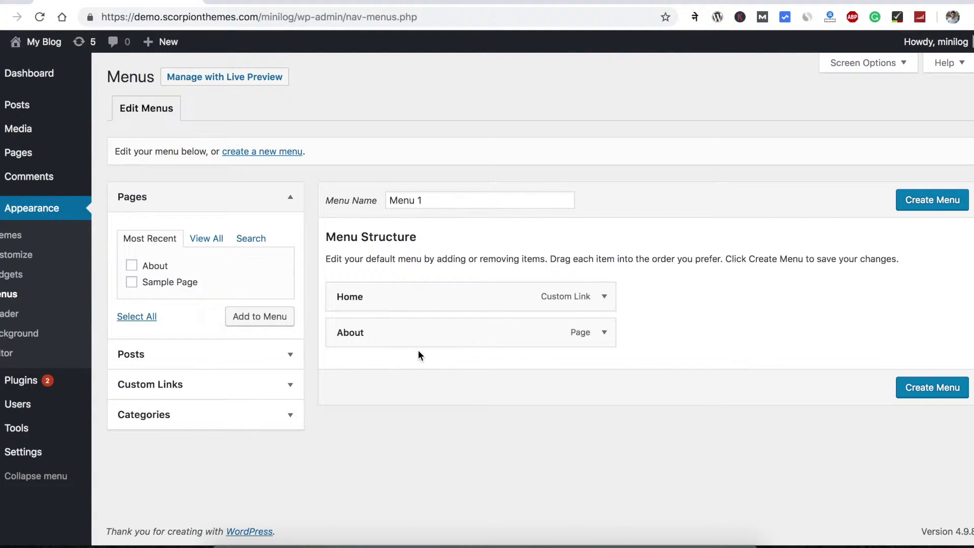
- Add the Fashion, Lifestyle and Travel categories to the menu and view the front page
{"action": "left_click", "coordinate": [282, 412]}
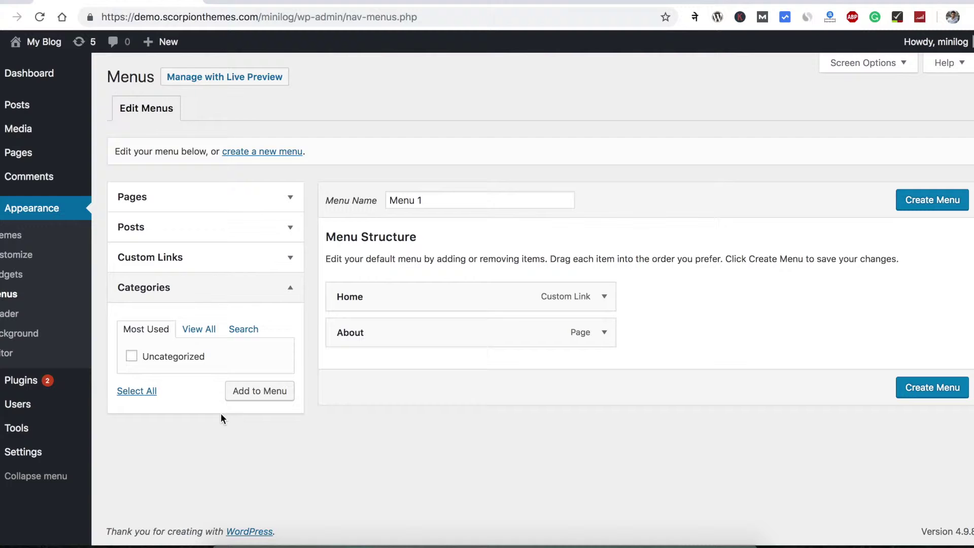
{"action": "left_click", "coordinate": [199, 328]}
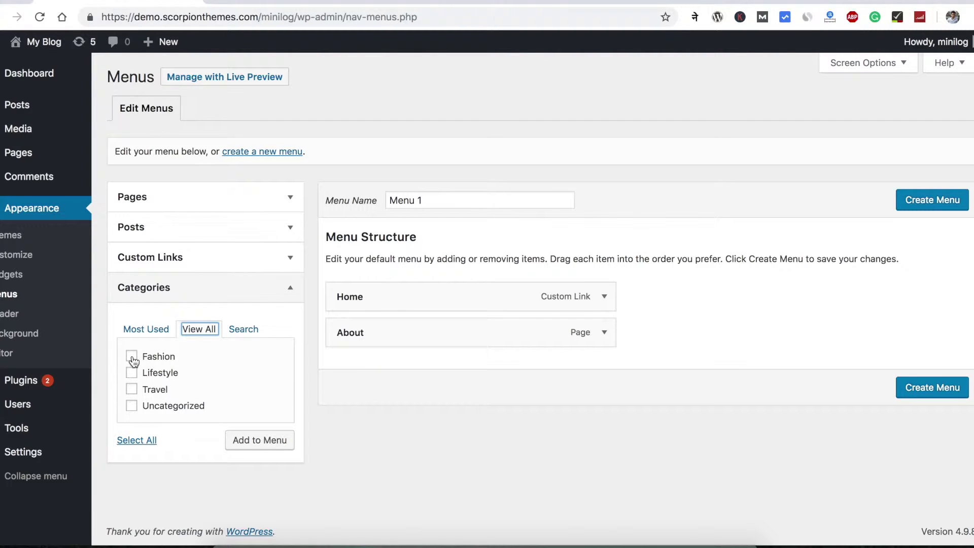
{"action": "left_click", "coordinate": [132, 357]}
{"action": "left_click", "coordinate": [132, 389]}
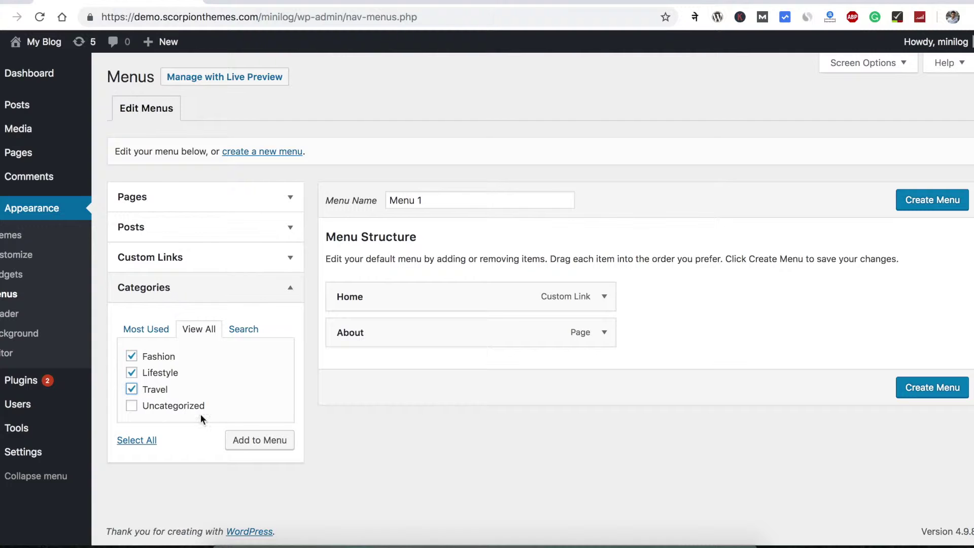
{"action": "left_click", "coordinate": [247, 446]}
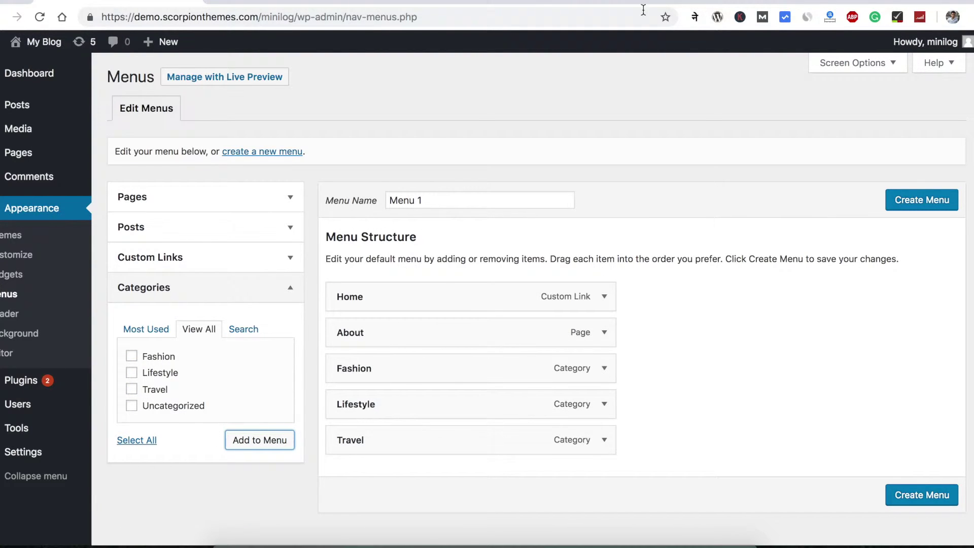
{"action": "key", "text": "ctrl+Tab"}
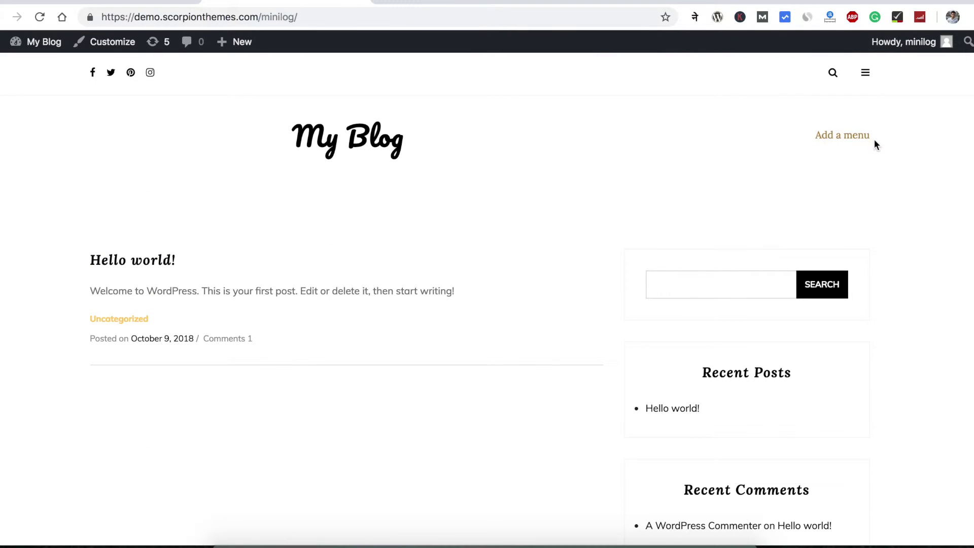
- Name the menu Primary, enable Auto add pages and assign it to the Primary location
{"action": "left_click", "coordinate": [816, 136]}
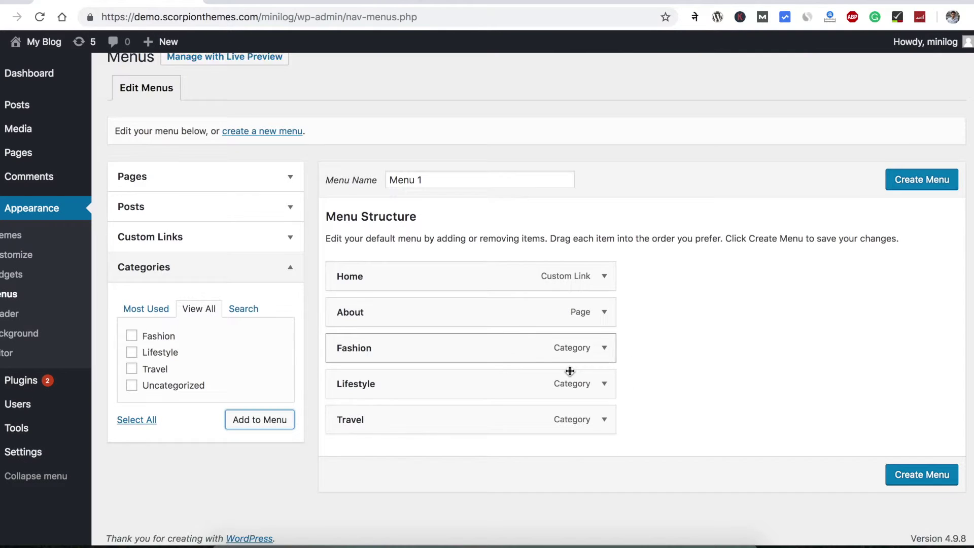
{"action": "scroll", "coordinate": [570, 370], "scroll_direction": "down", "scroll_amount": 1}
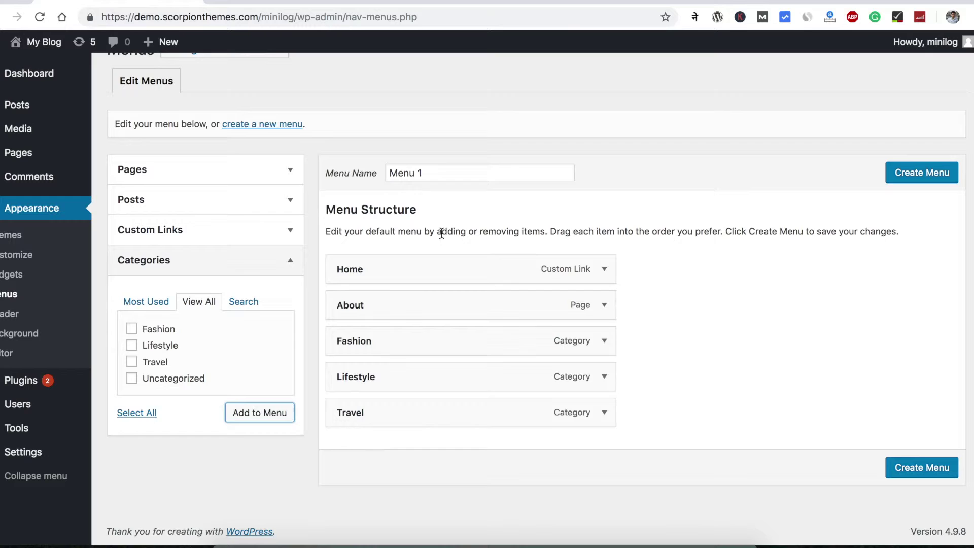
{"action": "scroll", "coordinate": [442, 233], "scroll_direction": "up", "scroll_amount": 2}
{"action": "left_click_drag", "start_coordinate": [443, 200], "coordinate": [345, 204]}
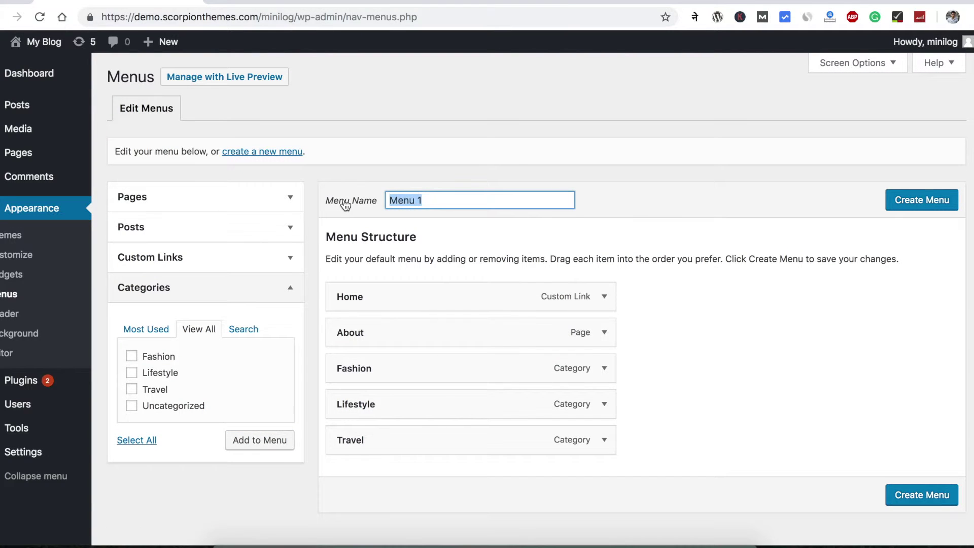
{"action": "type", "text": "Primary"}
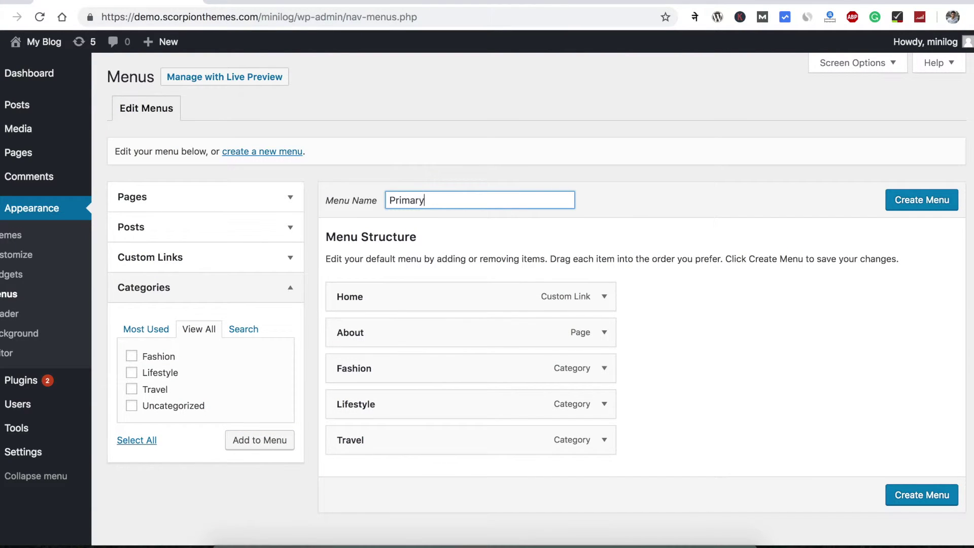
{"action": "left_click", "coordinate": [906, 209]}
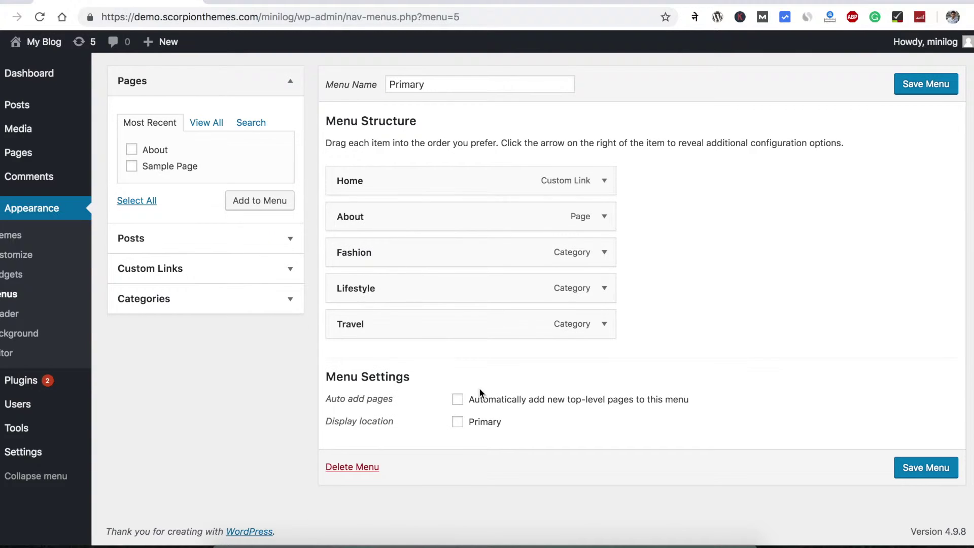
{"action": "left_click", "coordinate": [458, 400]}
{"action": "left_click", "coordinate": [459, 423]}
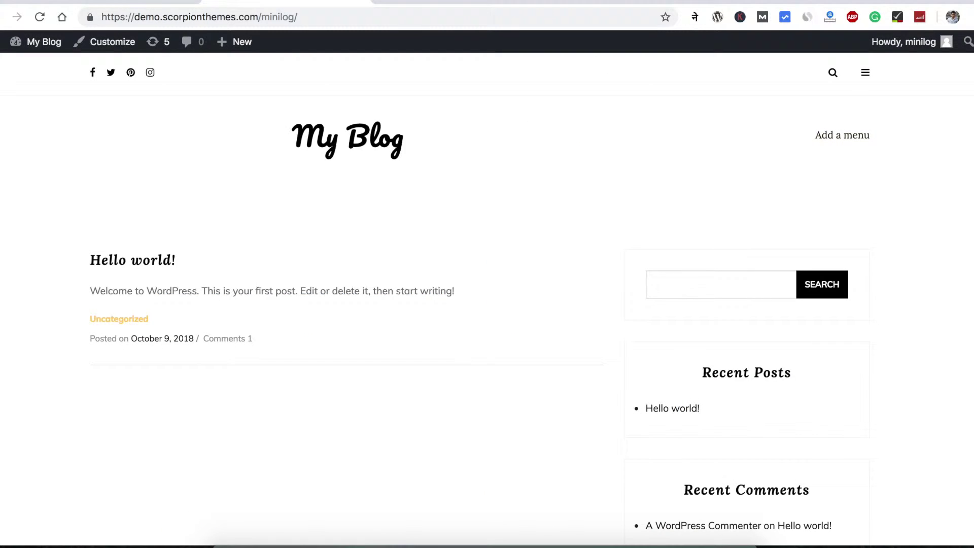
- Save the Primary menu and confirm it appears in the live blog header
{"action": "left_click", "coordinate": [120, 2]}
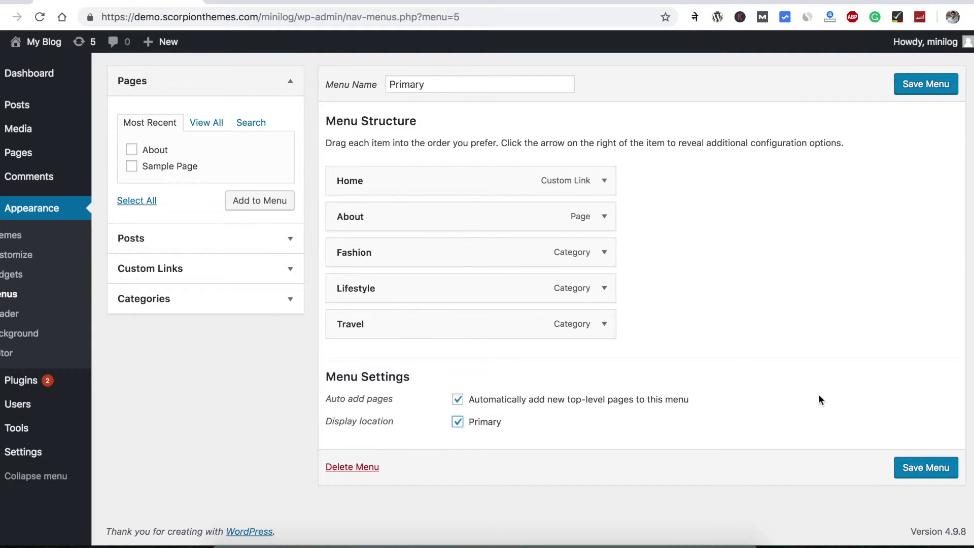
{"action": "left_click", "coordinate": [924, 469]}
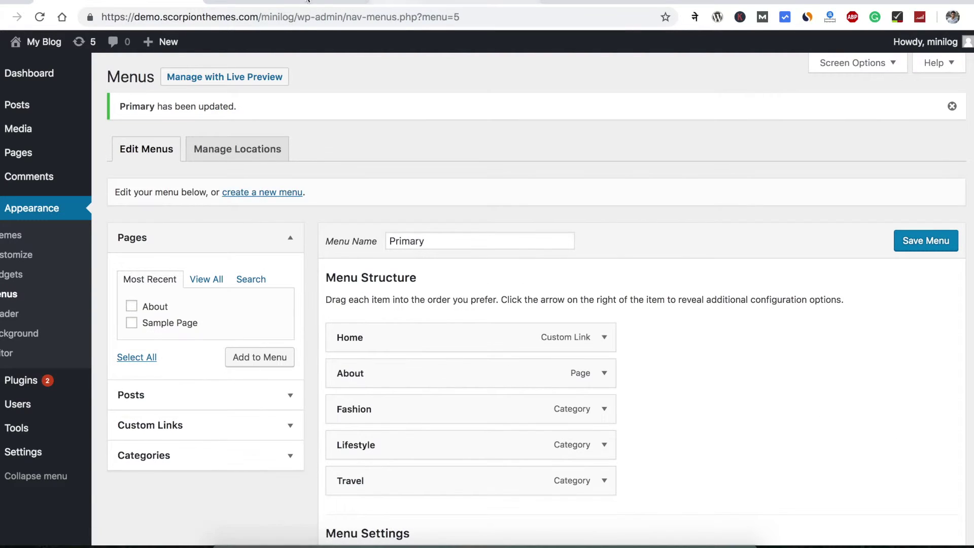
{"action": "left_click", "coordinate": [308, 2]}
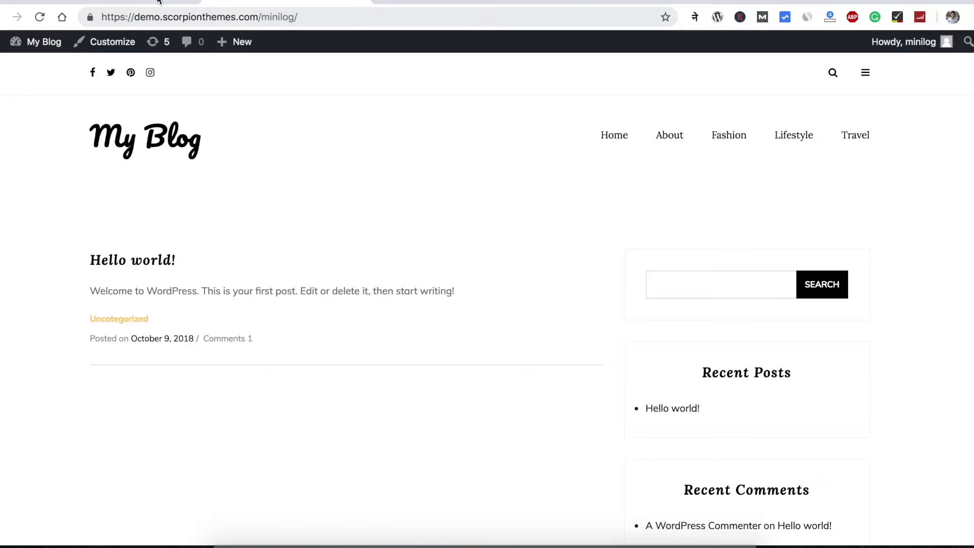
{"action": "left_click", "coordinate": [136, 2]}
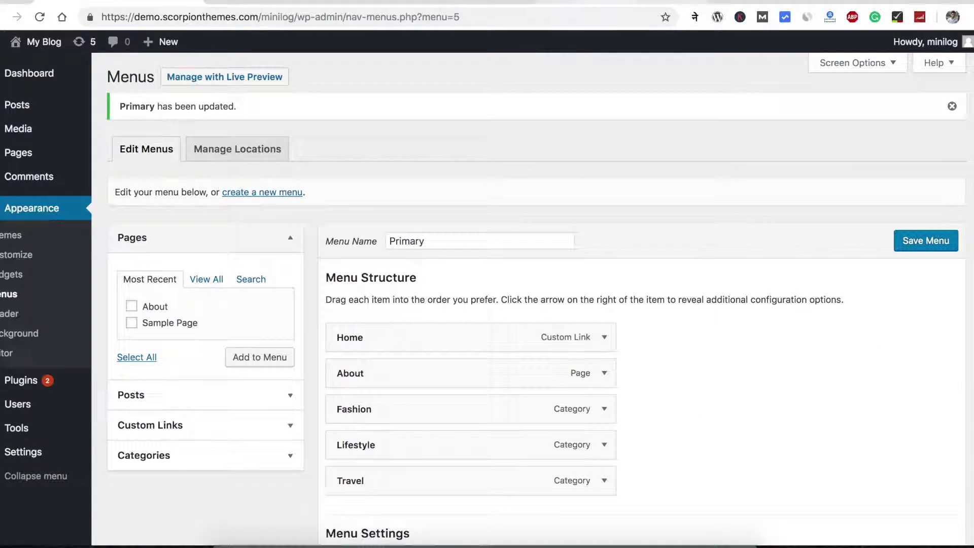
- Publish Fashion posts with featured images: Where can I get some?, Why do we use it?, What is Lorem Ipsum?
{"action": "key", "text": "ctrl+Tab"}
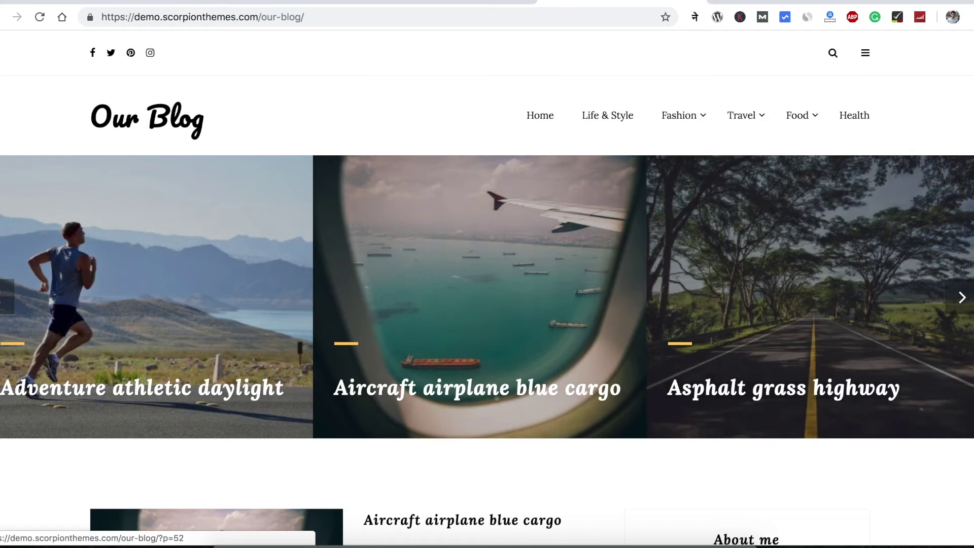
{"action": "left_click", "coordinate": [136, 2]}
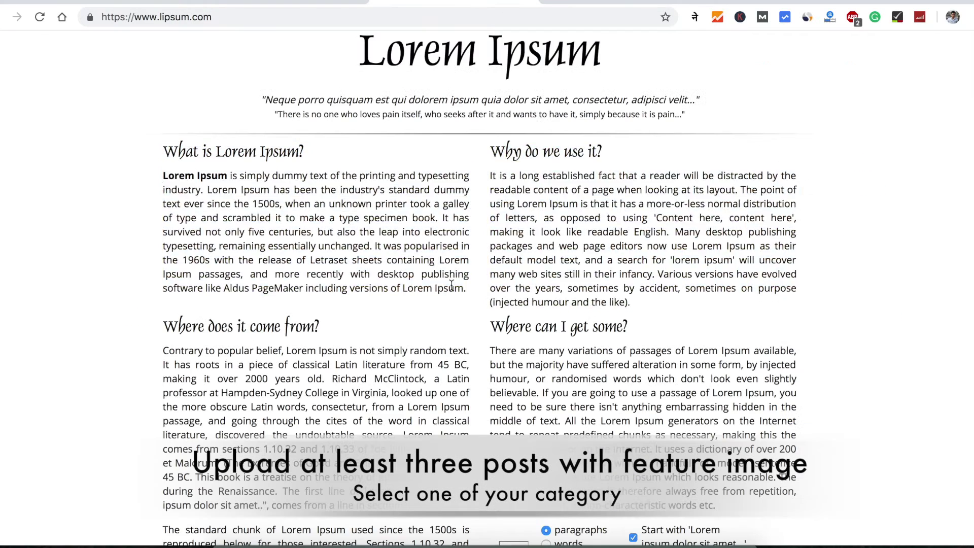
{"action": "triple_click", "coordinate": [450, 285]}
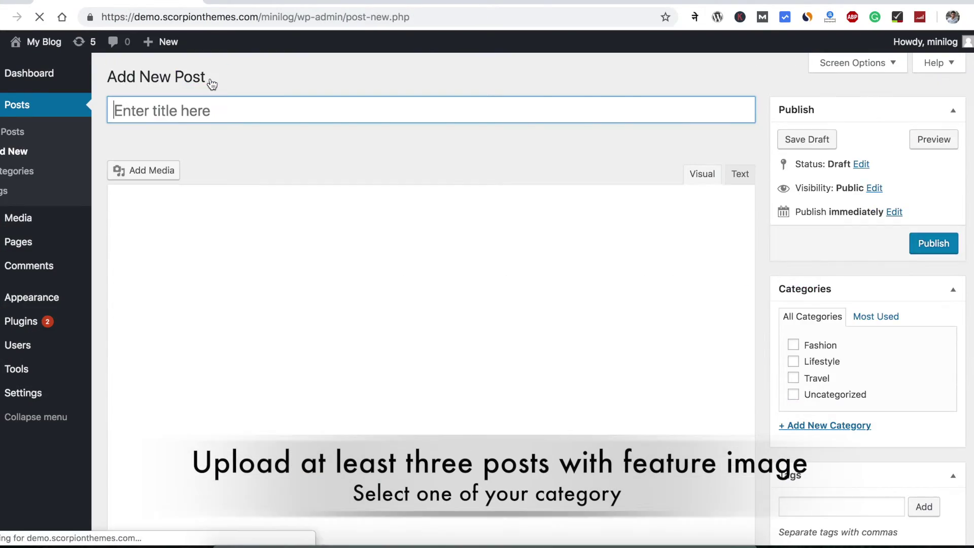
{"action": "triple_click", "coordinate": [622, 155]}
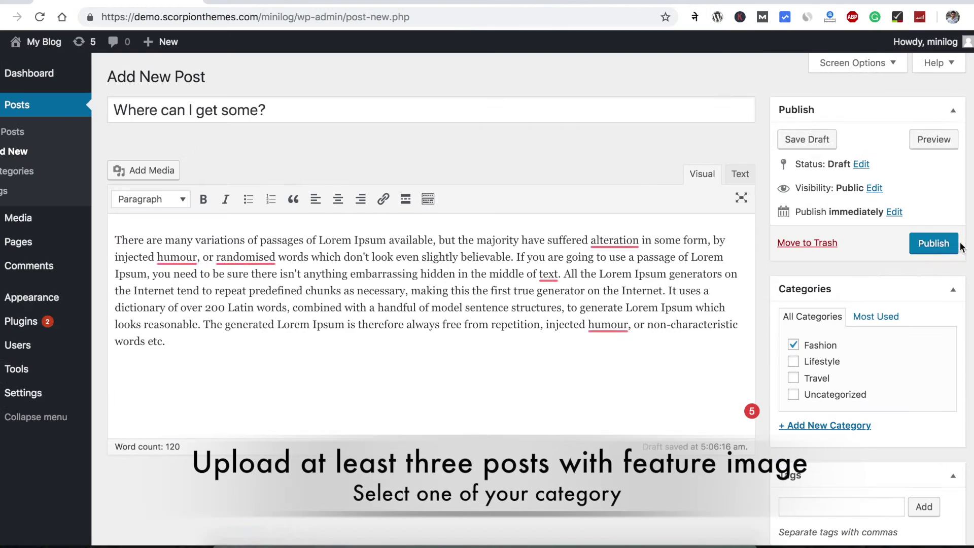
{"action": "left_click", "coordinate": [934, 243]}
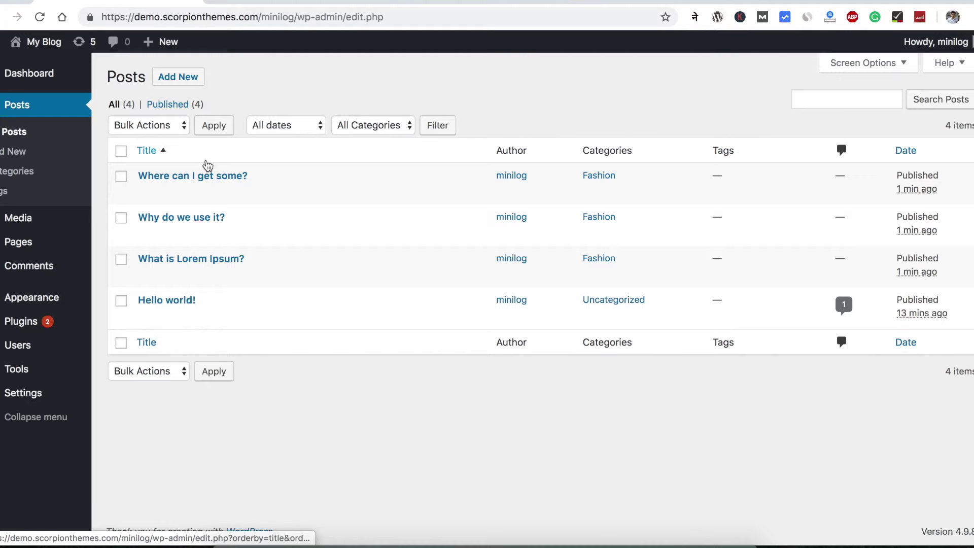
{"action": "left_click", "coordinate": [573, 4]}
- Choose Fashion as the Homepage Slider Section category in Theme Options and publish
{"action": "left_click", "coordinate": [307, 4]}
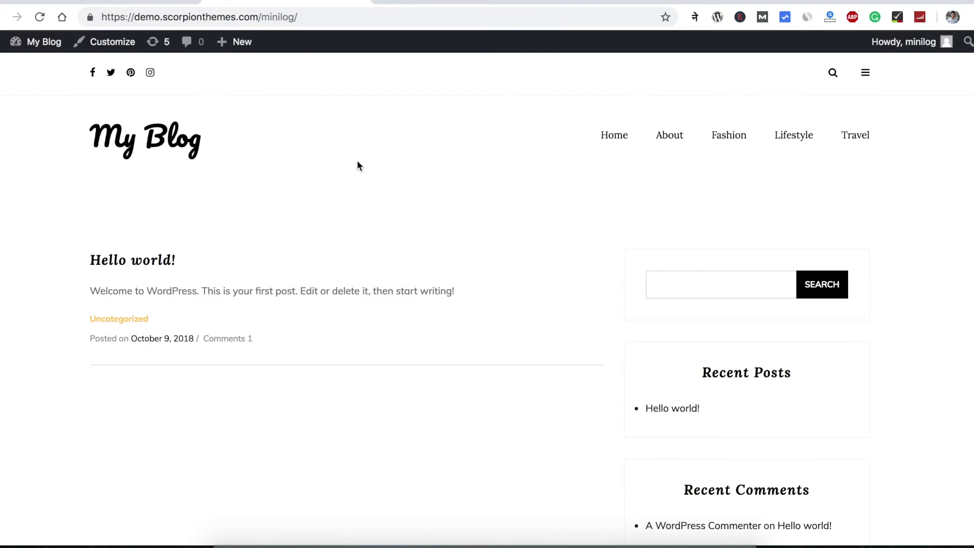
{"action": "left_click", "coordinate": [69, 3]}
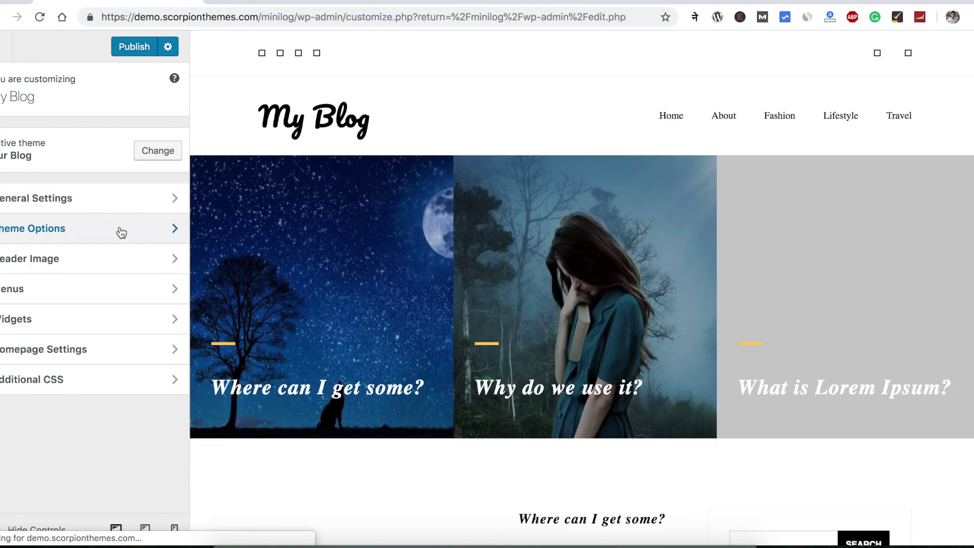
{"action": "left_click", "coordinate": [120, 226]}
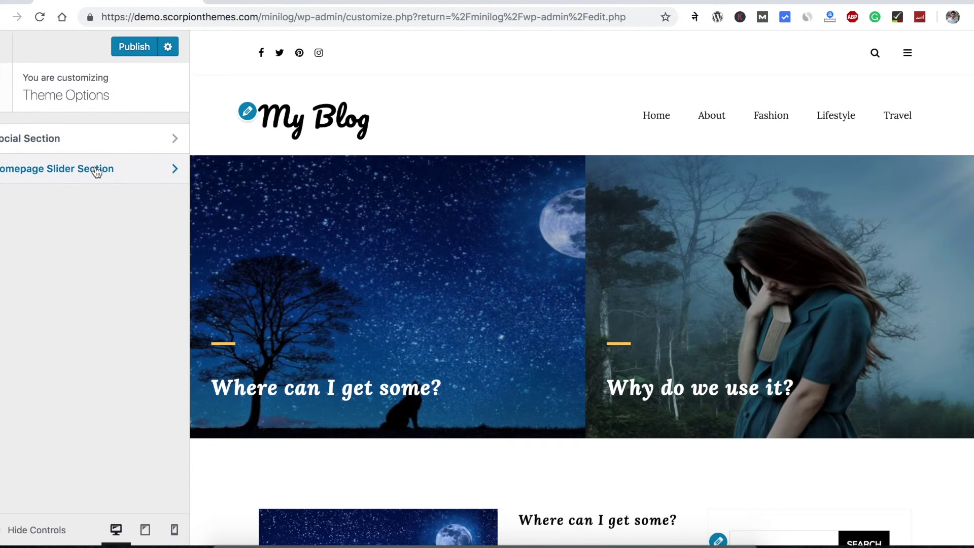
{"action": "left_click", "coordinate": [97, 169]}
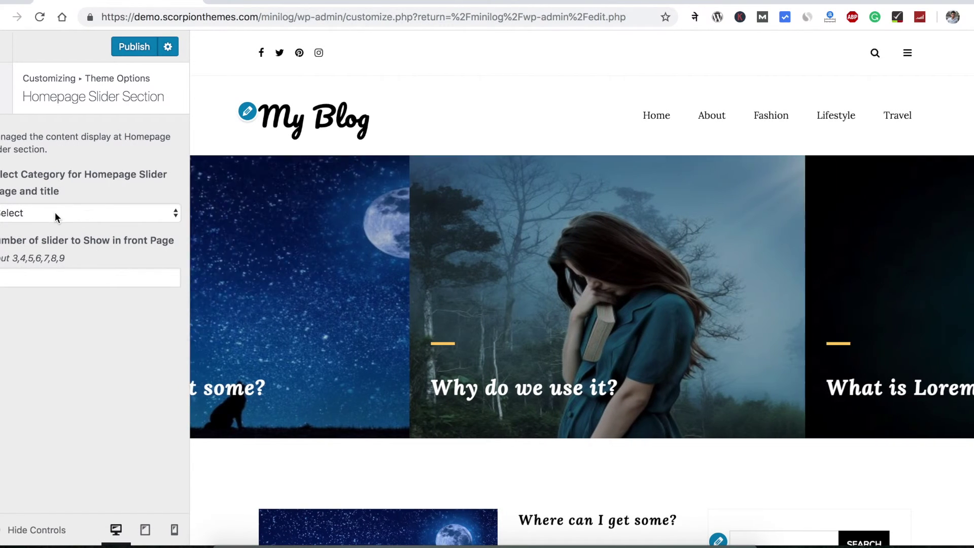
{"action": "left_click", "coordinate": [55, 212]}
{"action": "left_click", "coordinate": [63, 228]}
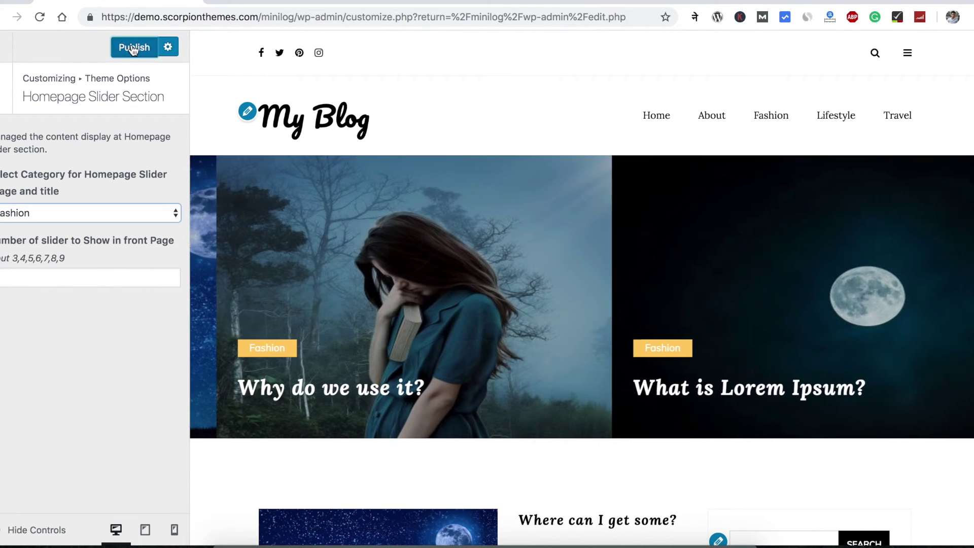
{"action": "left_click", "coordinate": [133, 45]}
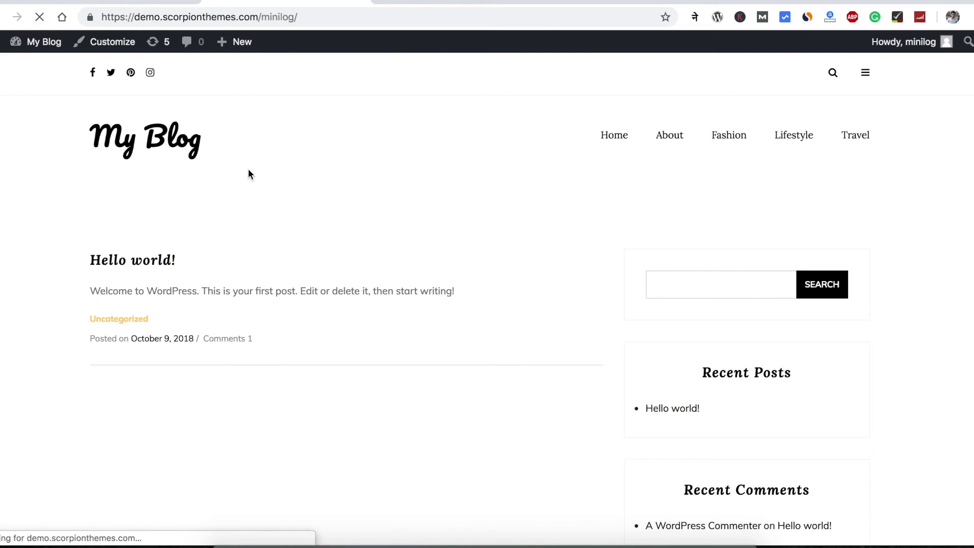
{"action": "scroll", "coordinate": [633, 255], "scroll_direction": "down", "scroll_amount": 3}
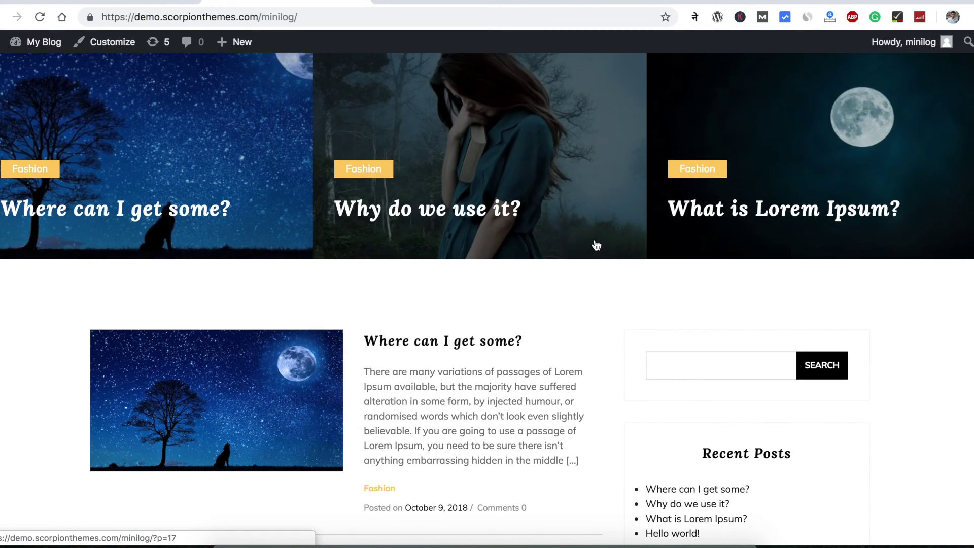
{"action": "scroll", "coordinate": [596, 246], "scroll_direction": "up", "scroll_amount": 4}
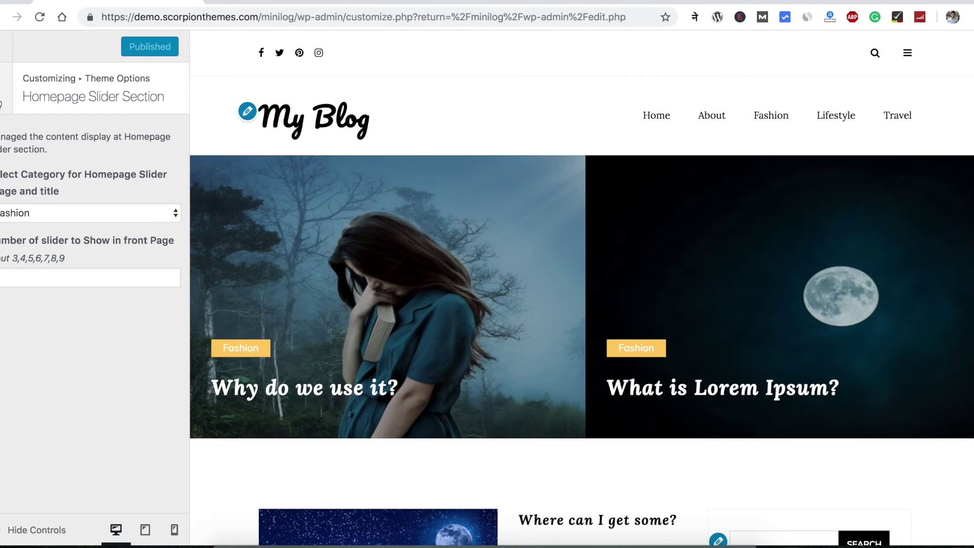
{"action": "key", "text": "Escape"}
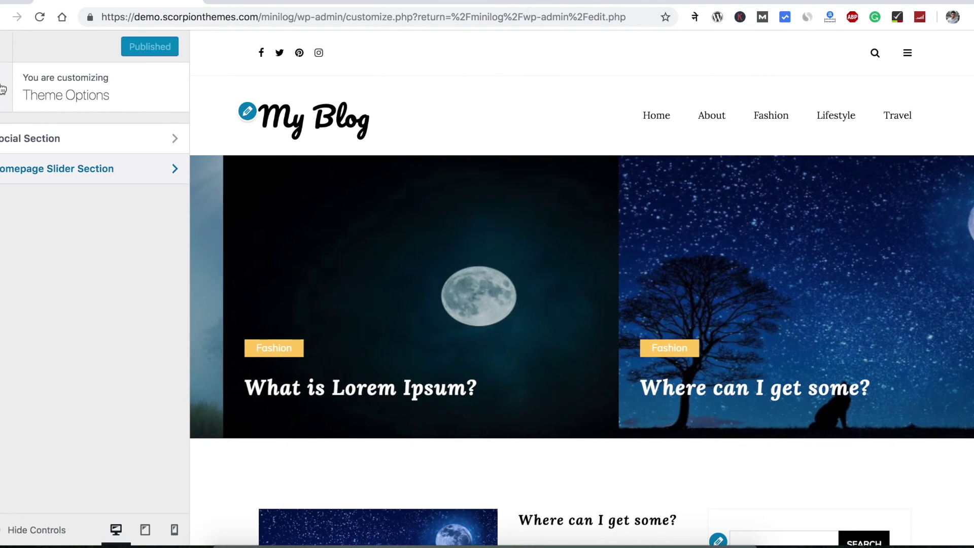
{"action": "key", "text": "Escape"}
{"action": "left_click", "coordinate": [81, 196]}
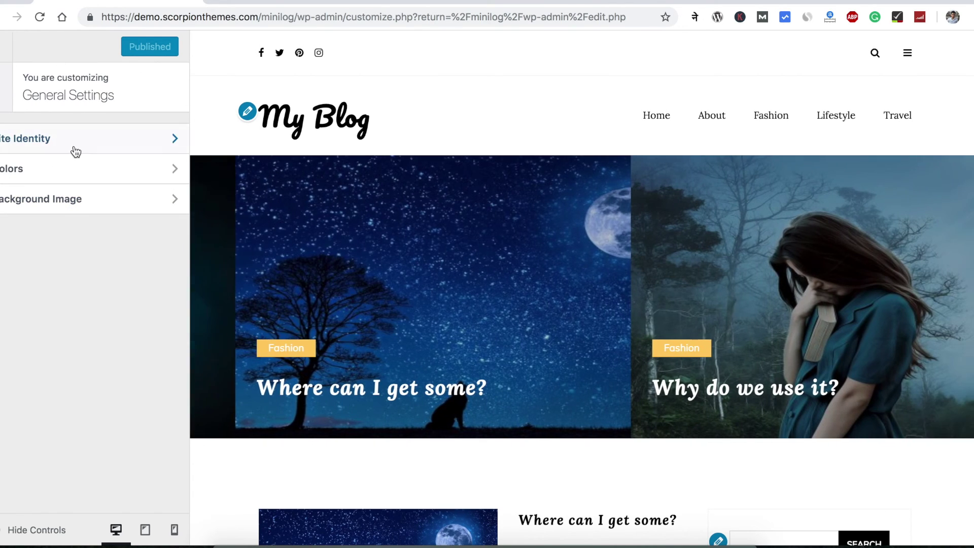
{"action": "left_click", "coordinate": [76, 146]}
{"action": "key", "text": "Escape"}
{"action": "left_click", "coordinate": [10, 169]}
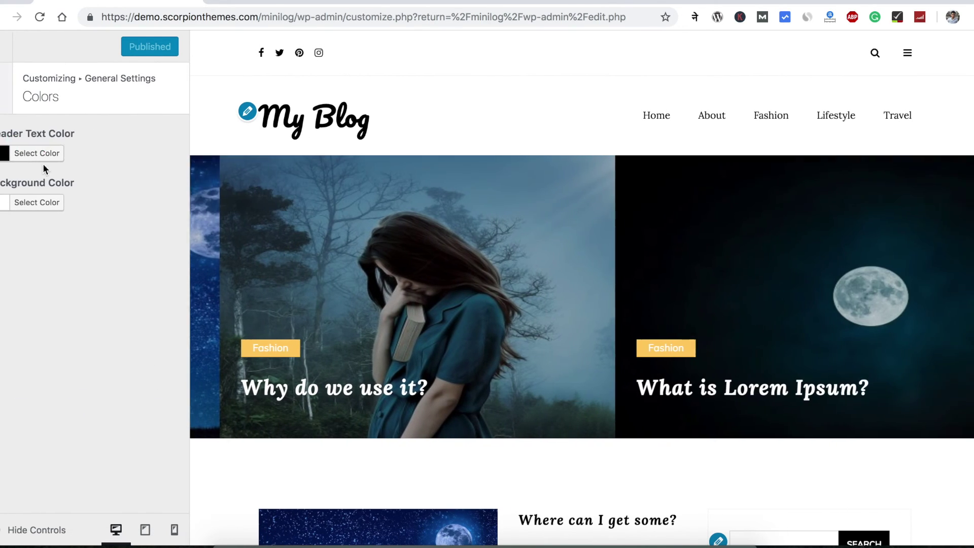
{"action": "key", "text": "Escape"}
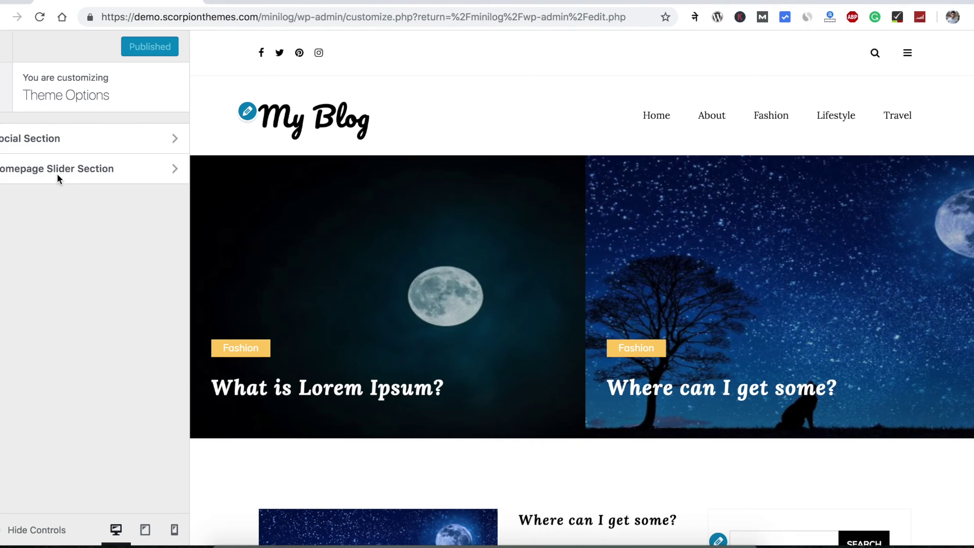
{"action": "left_click", "coordinate": [65, 137]}
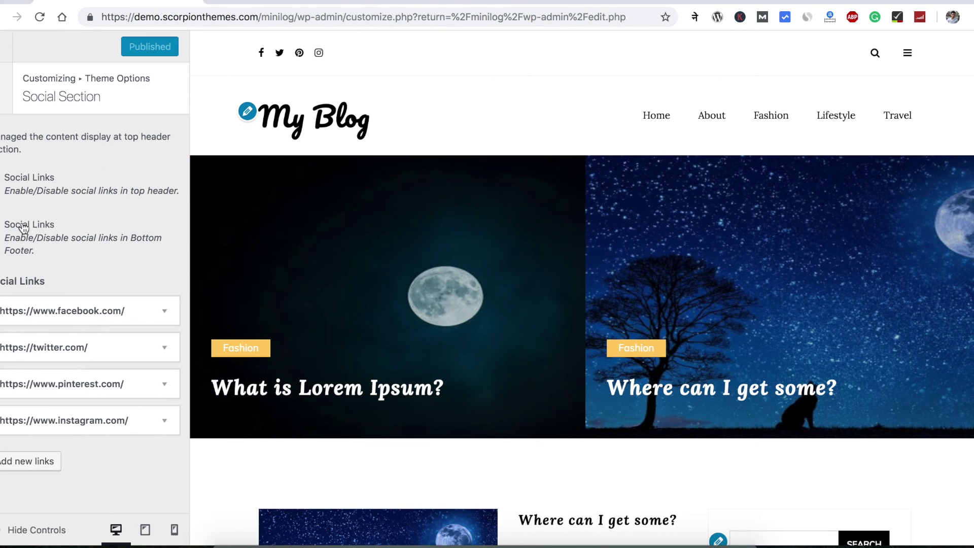
{"action": "left_click", "coordinate": [166, 319]}
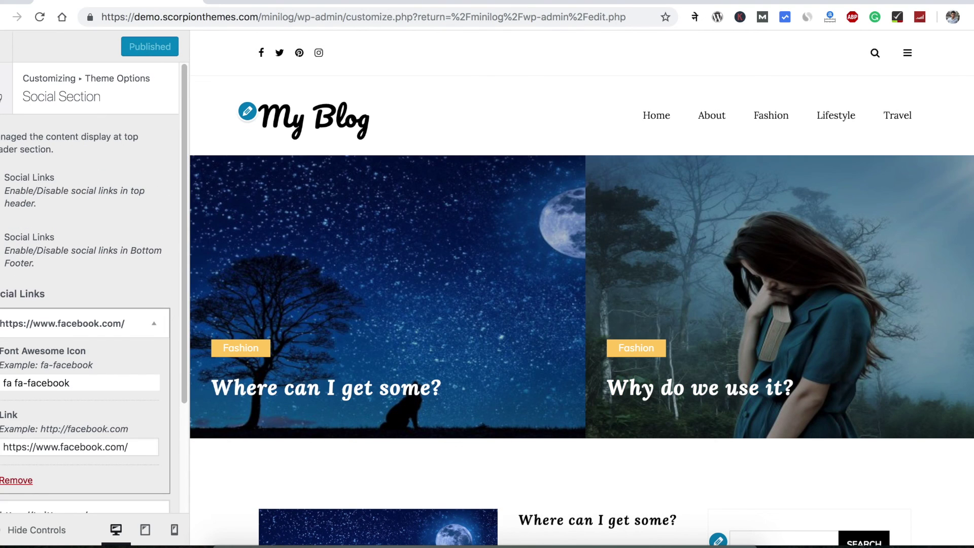
{"action": "key", "text": "Escape"}
{"action": "left_click", "coordinate": [12, 46]}
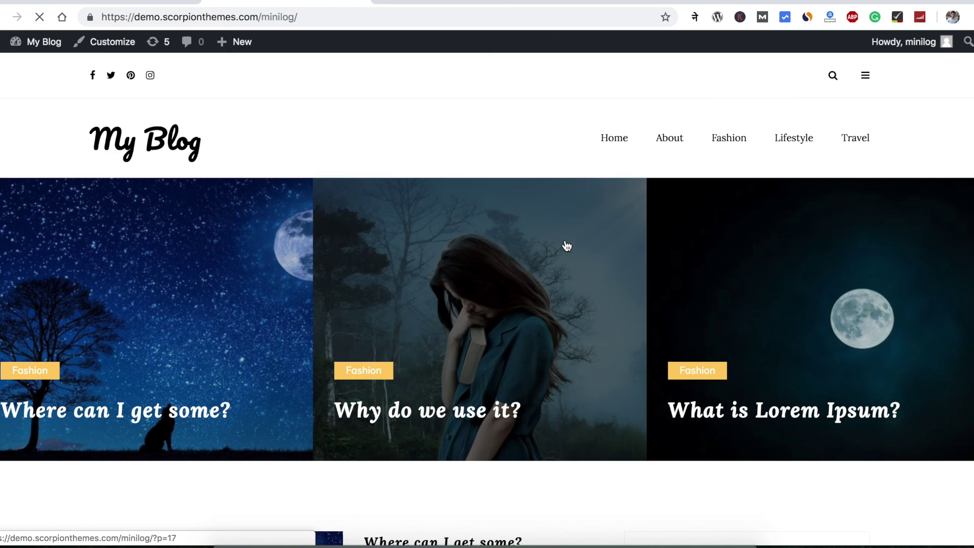